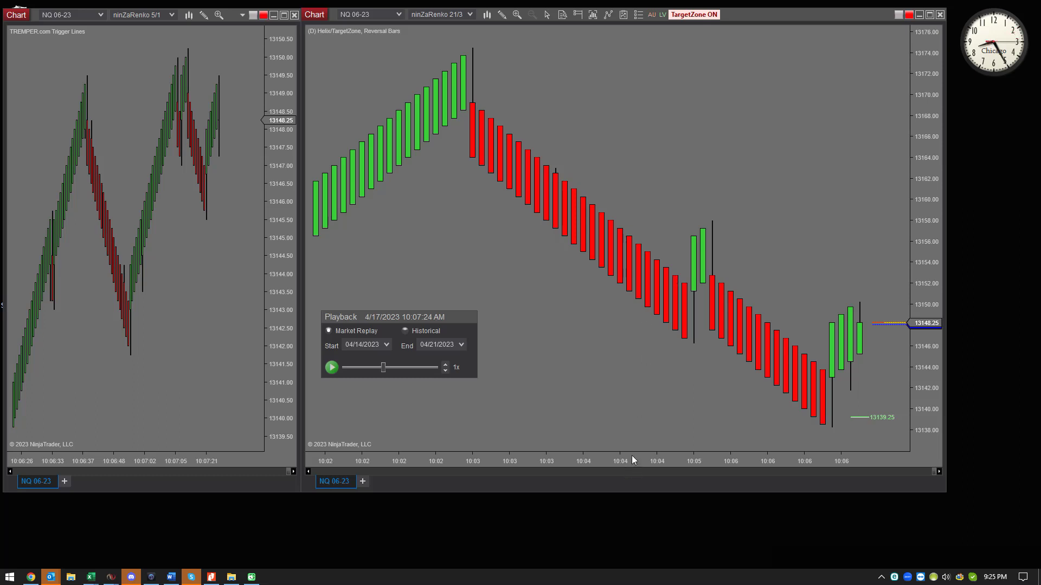
- Compress the NQ 06-23 Renko chart's bar spacing so more price history fits in view
drag(632, 456, 657, 458)
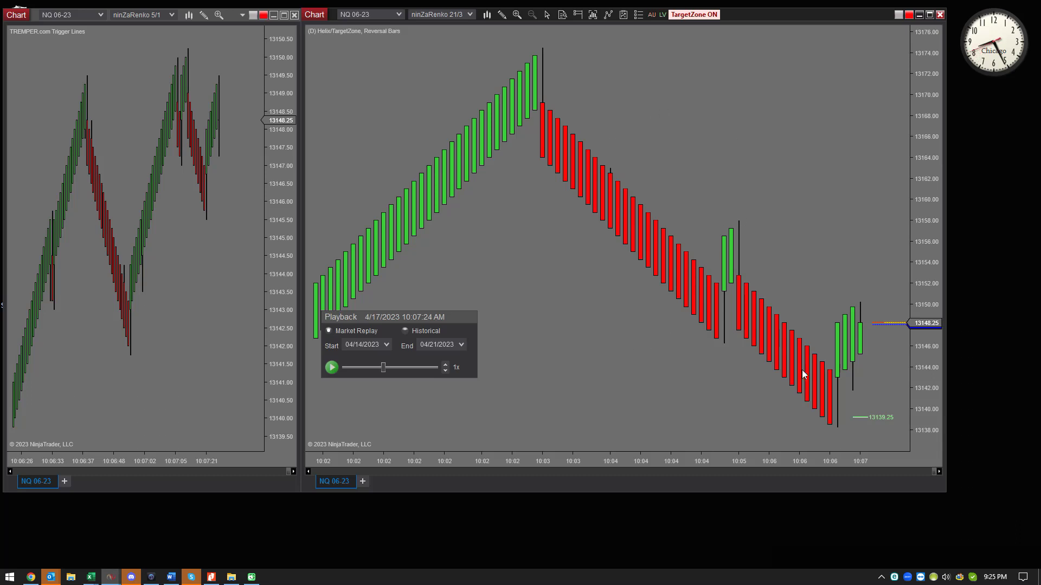
right_click(643, 72)
- Open the chart's Strategies dialog and reposition and enlarge it for a full view
click(533, 150)
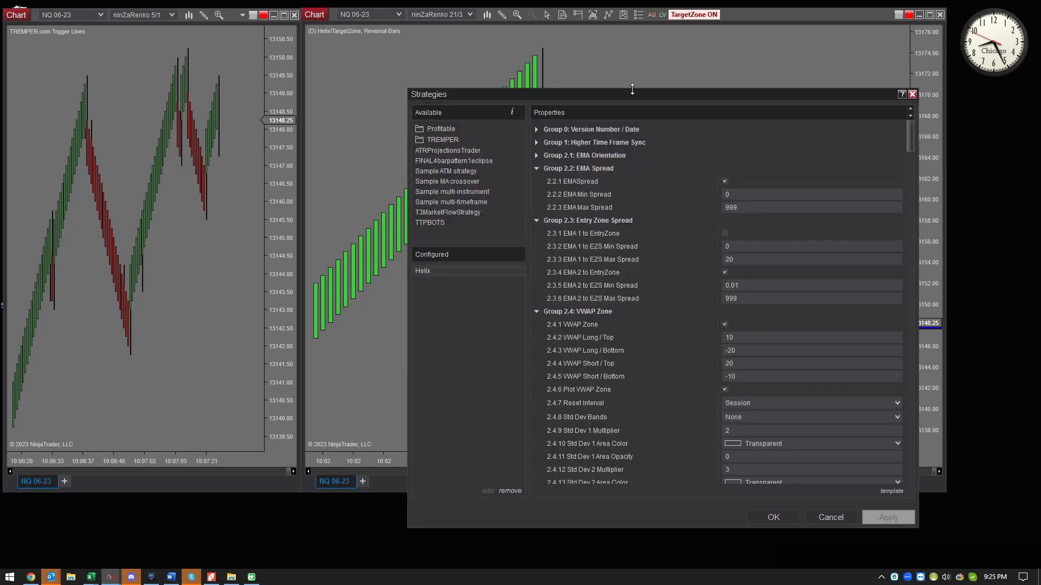
drag(632, 95, 538, 50)
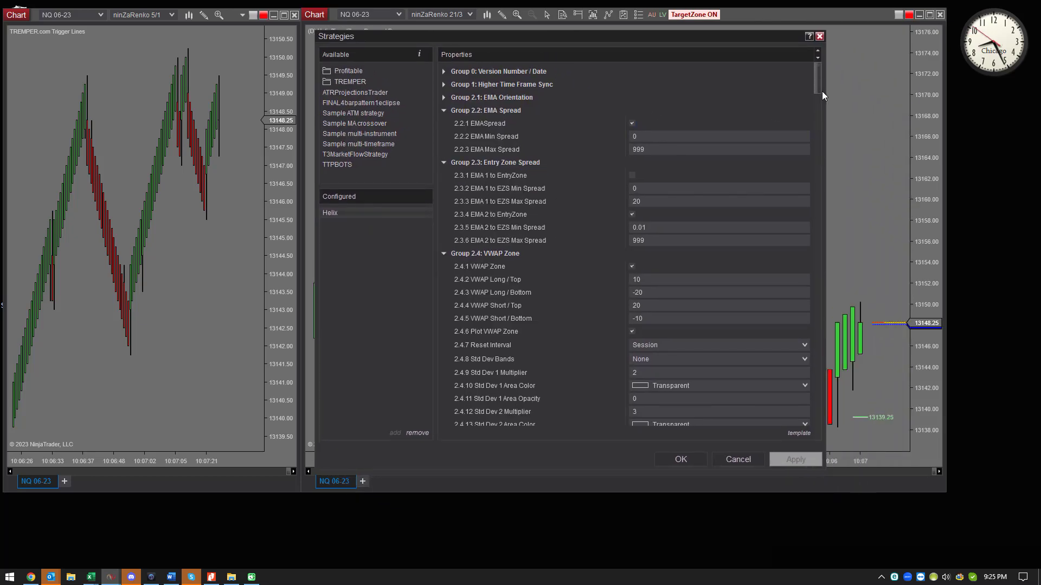
drag(815, 87, 818, 350)
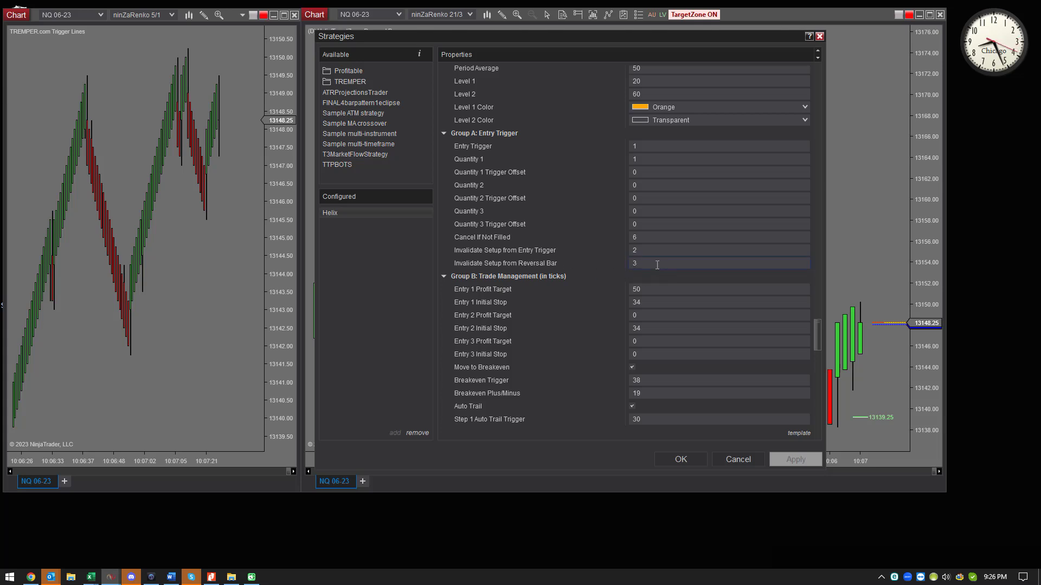
- Inspect the reversal bar invalidation value and scroll through the Helix properties list
click(634, 263)
click(656, 263)
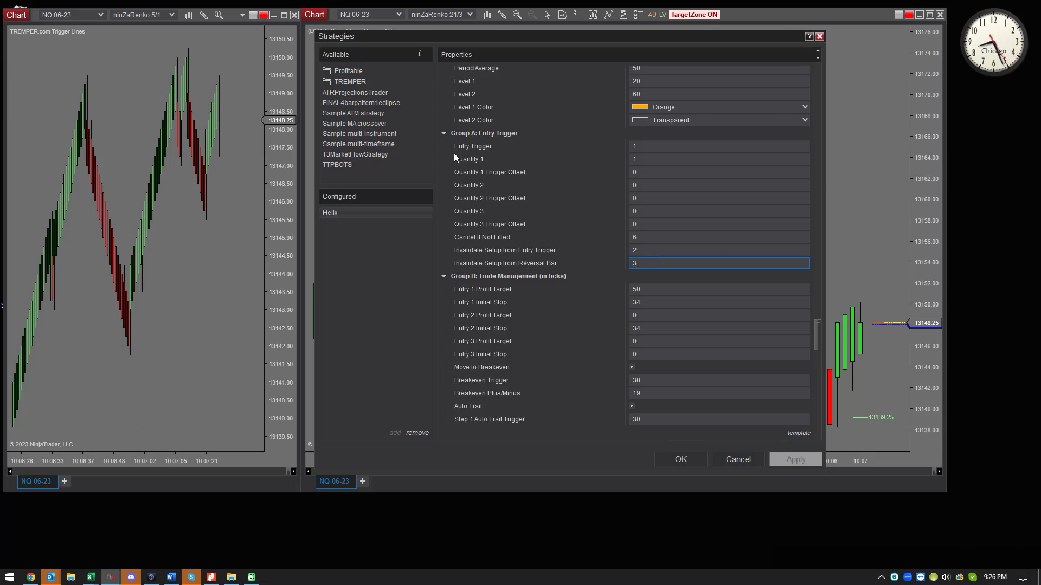
scroll(659, 225, down, 3)
scroll(659, 226, down, 15)
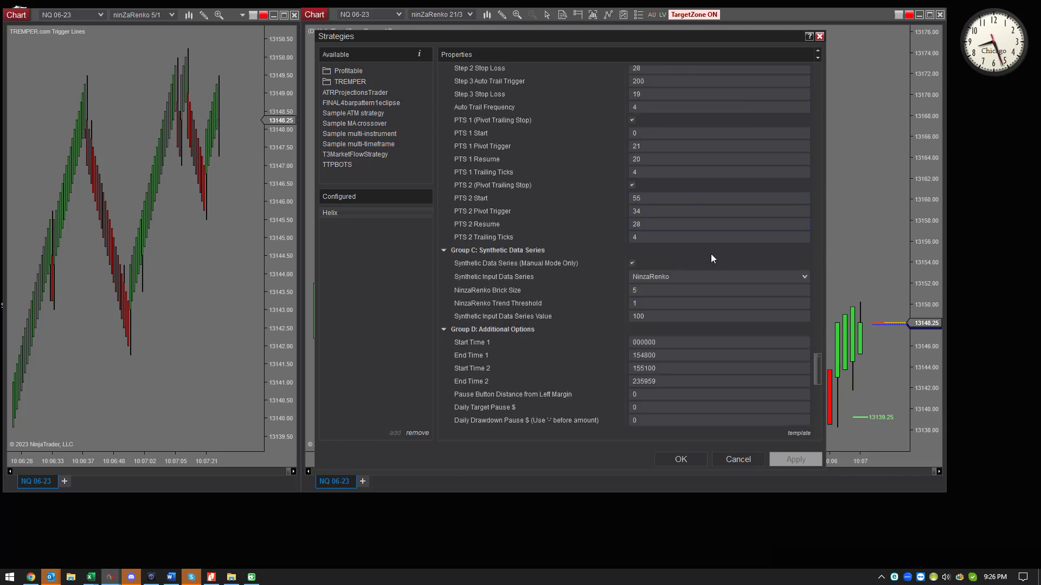
scroll(603, 285, down, 3)
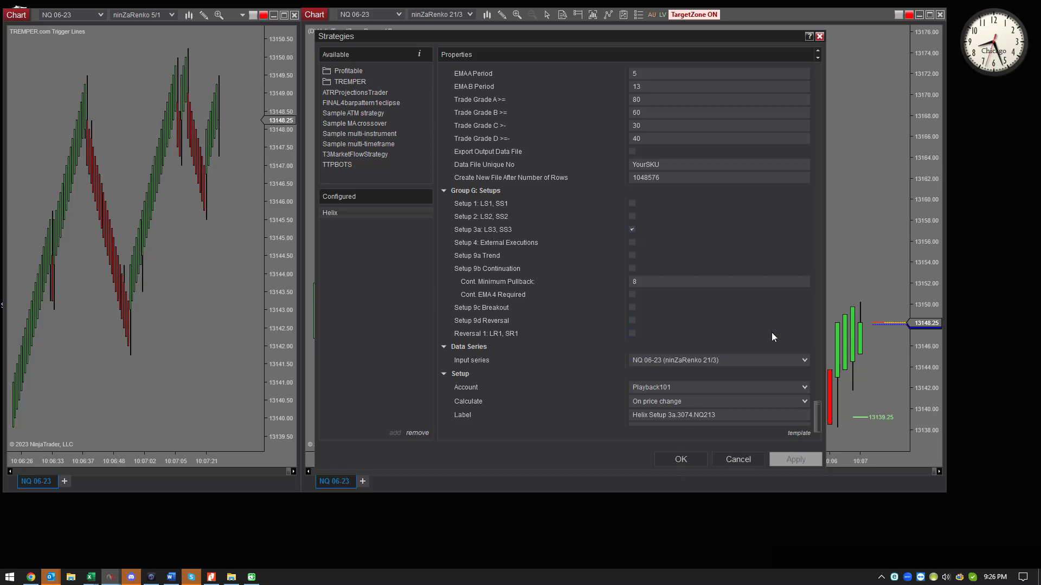
- Turn off the VWAP Zone and Day High/Low filters and plots, collapsing both groups
drag(818, 412, 686, 86)
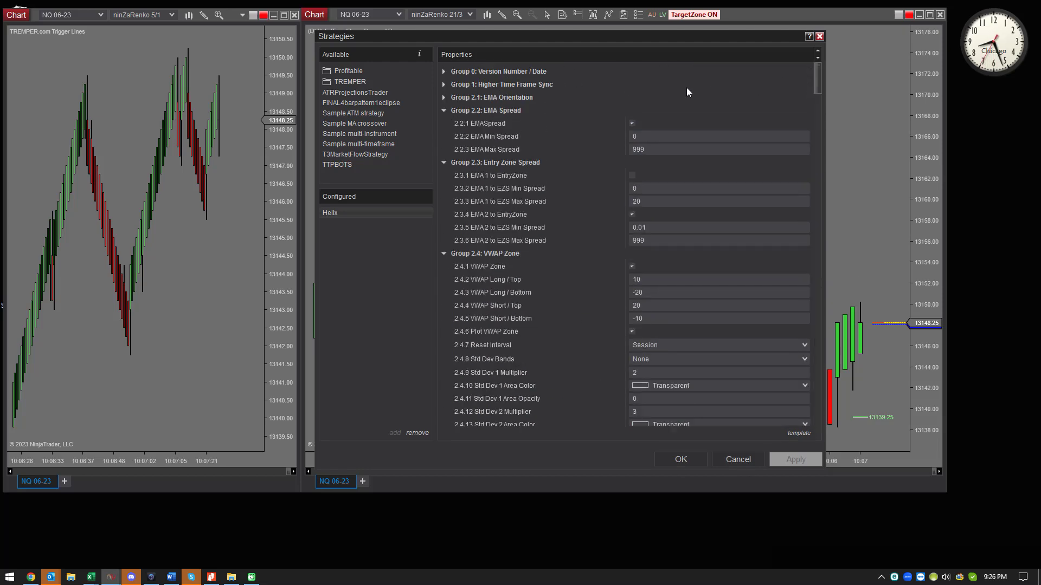
scroll(513, 145, down, 5)
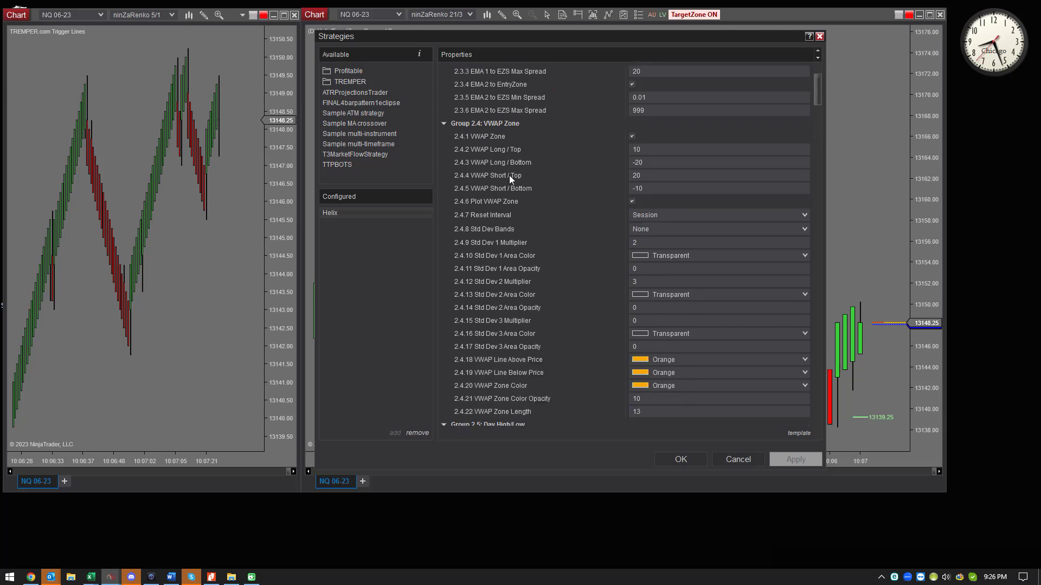
click(632, 136)
click(632, 201)
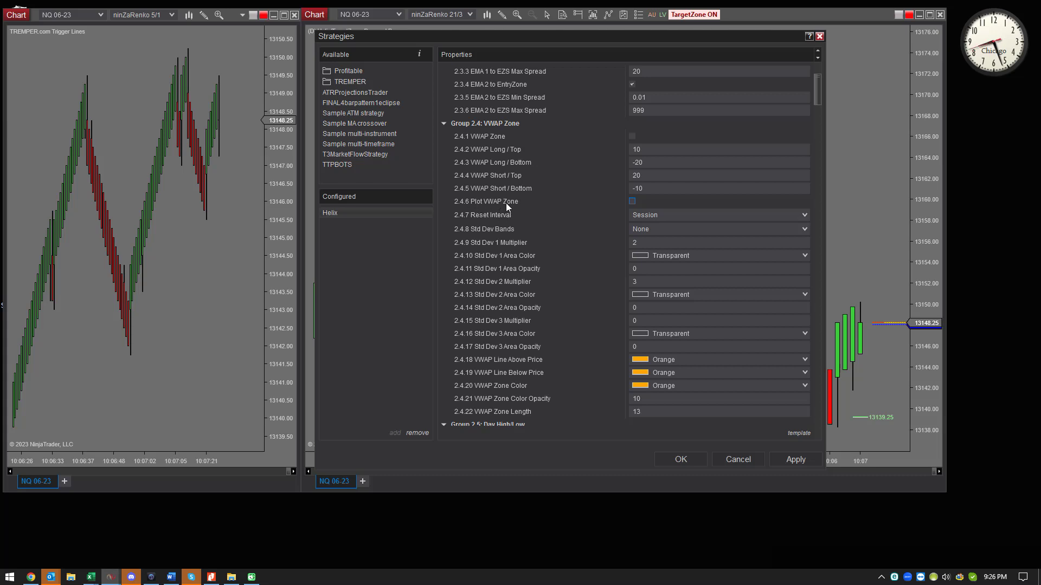
click(508, 124)
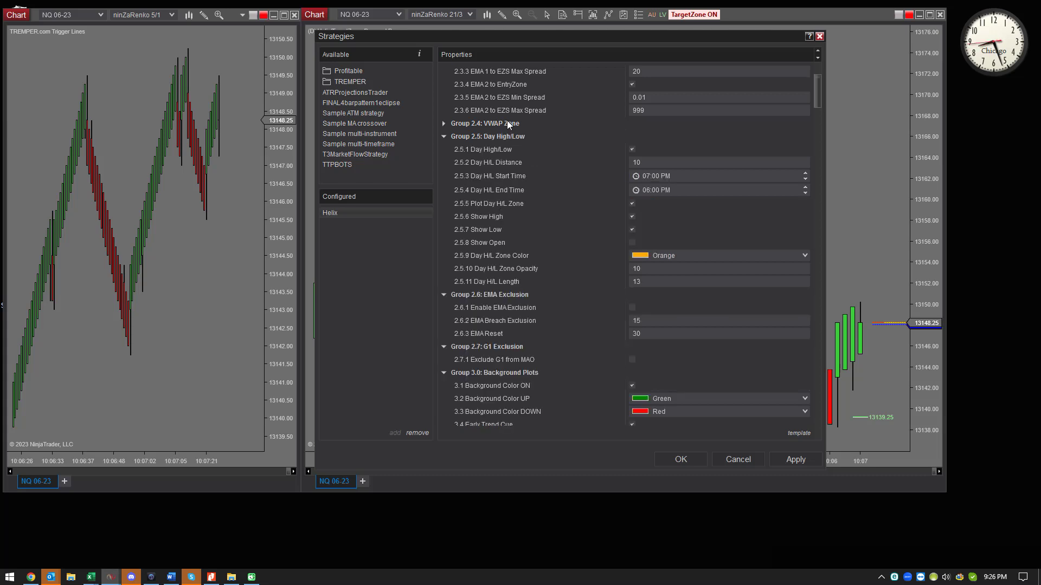
click(632, 149)
click(633, 204)
click(506, 136)
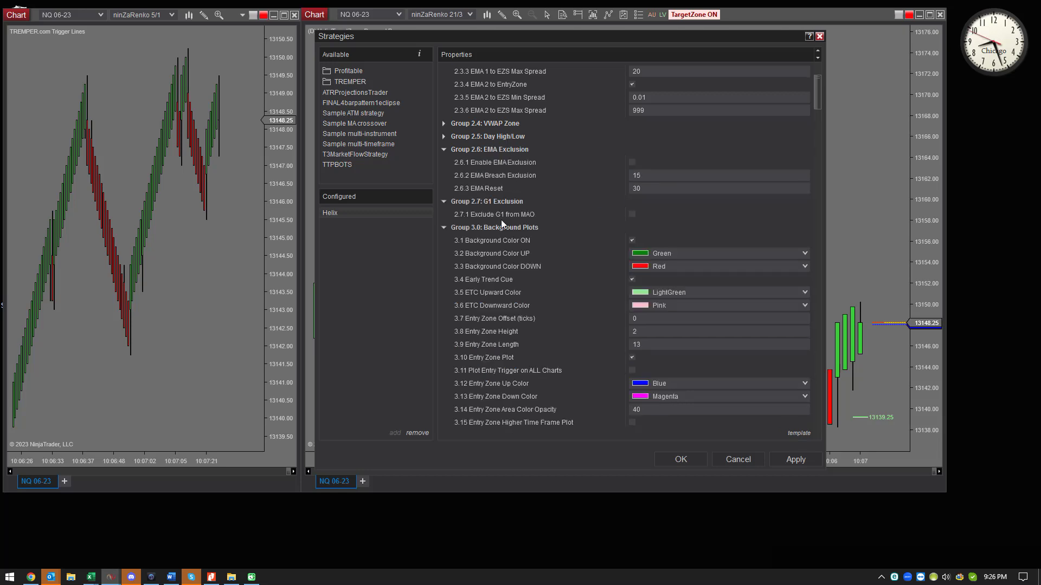
- Disable Plot EMA 4, collapse its group, and expand the EMA Orientation settings
scroll(561, 262, down, 15)
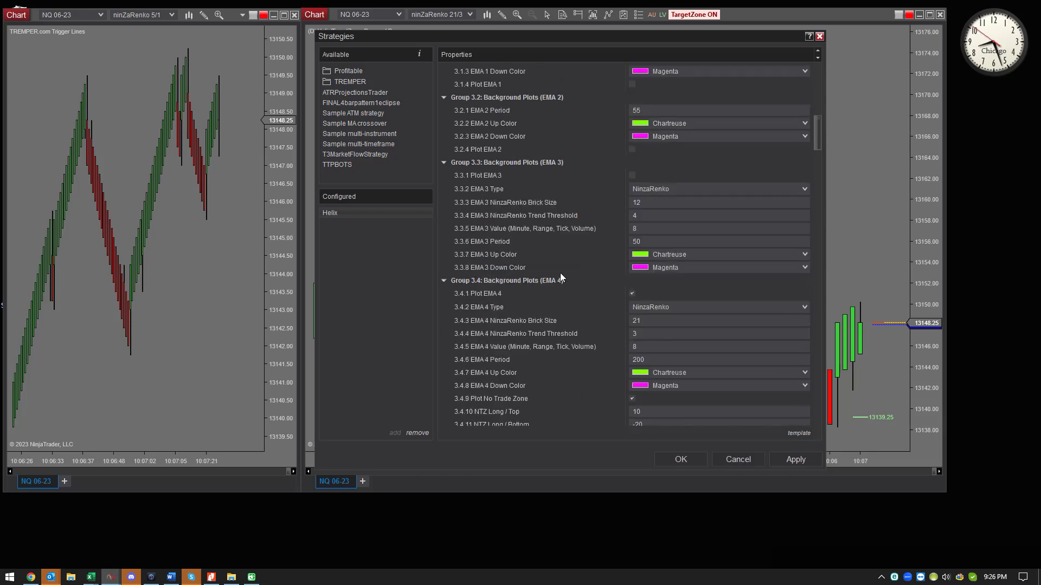
click(632, 294)
scroll(554, 316, down, 2)
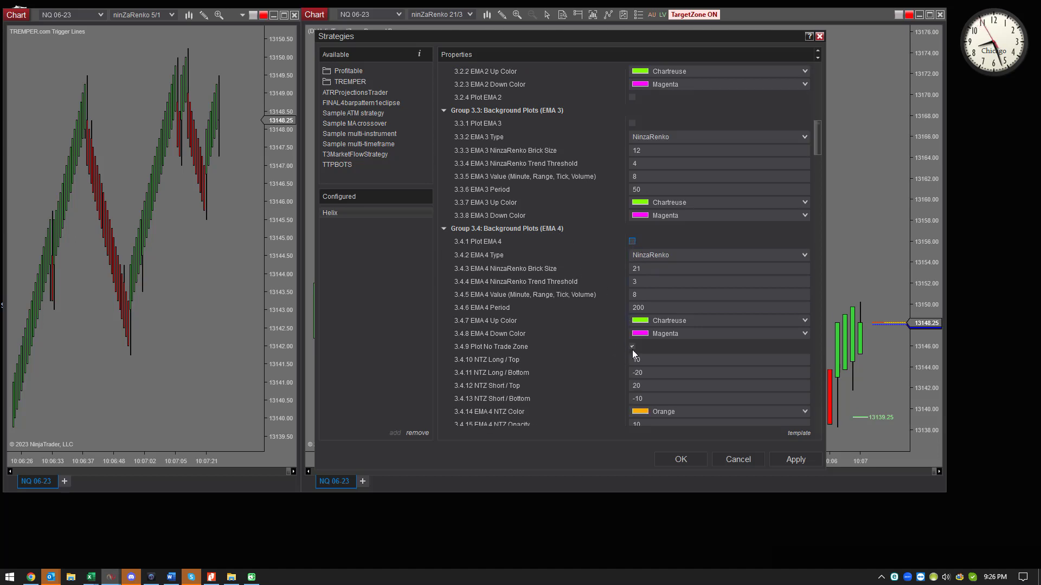
click(632, 346)
click(532, 227)
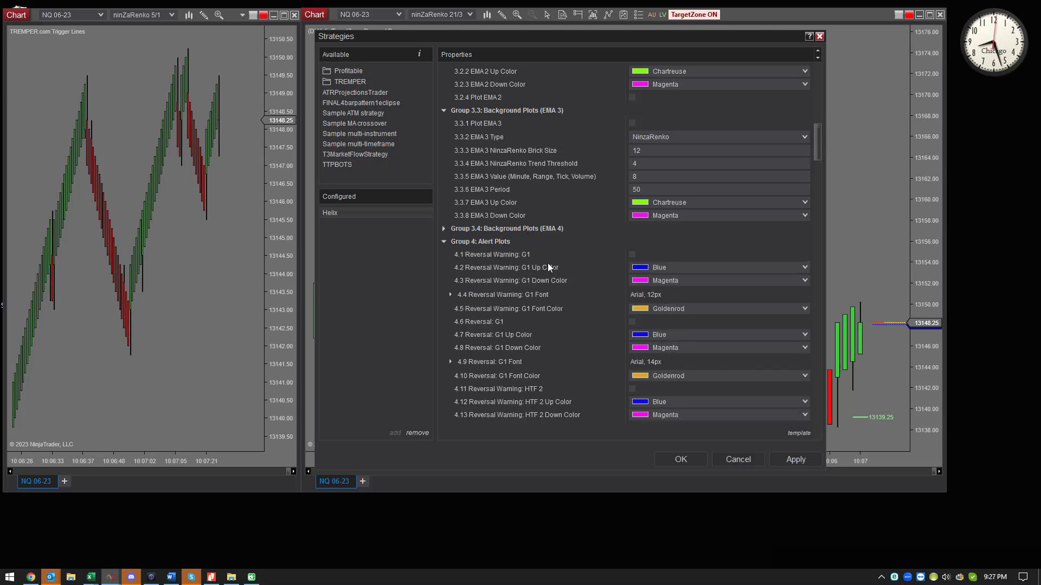
scroll(549, 158, up, 3)
scroll(562, 242, up, 3)
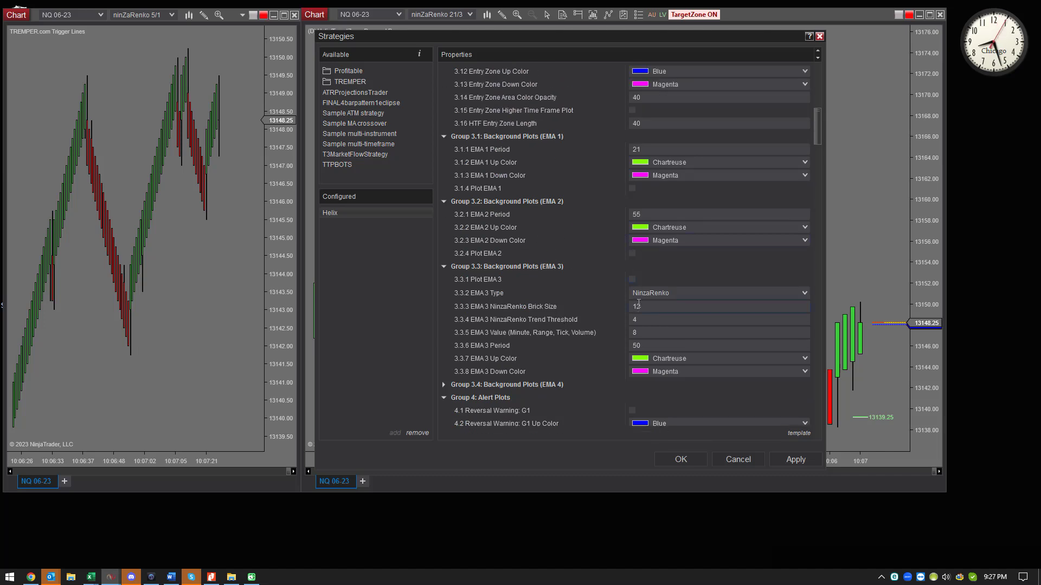
scroll(549, 284, up, 3)
scroll(548, 282, up, 14)
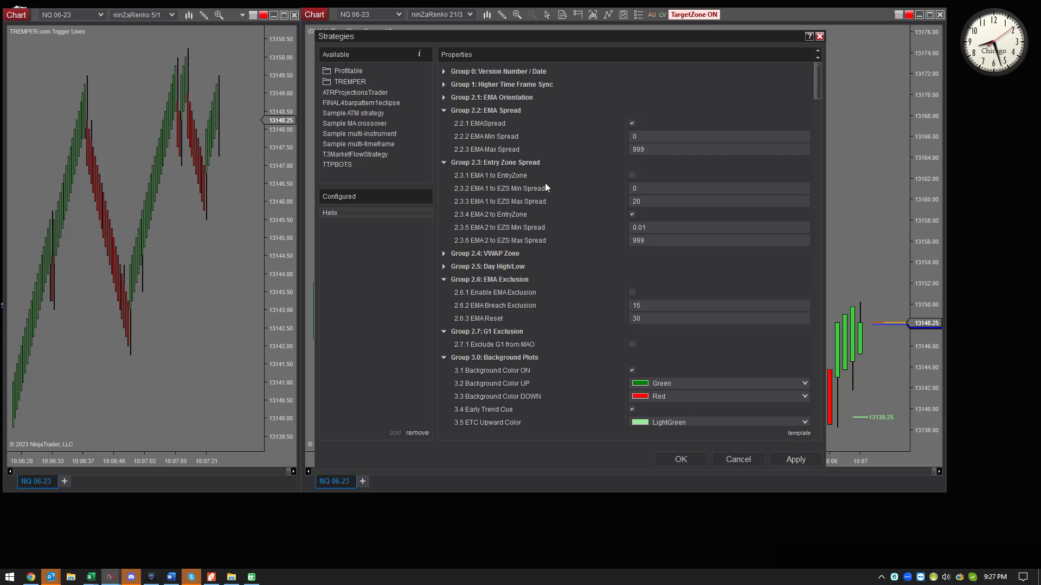
click(510, 97)
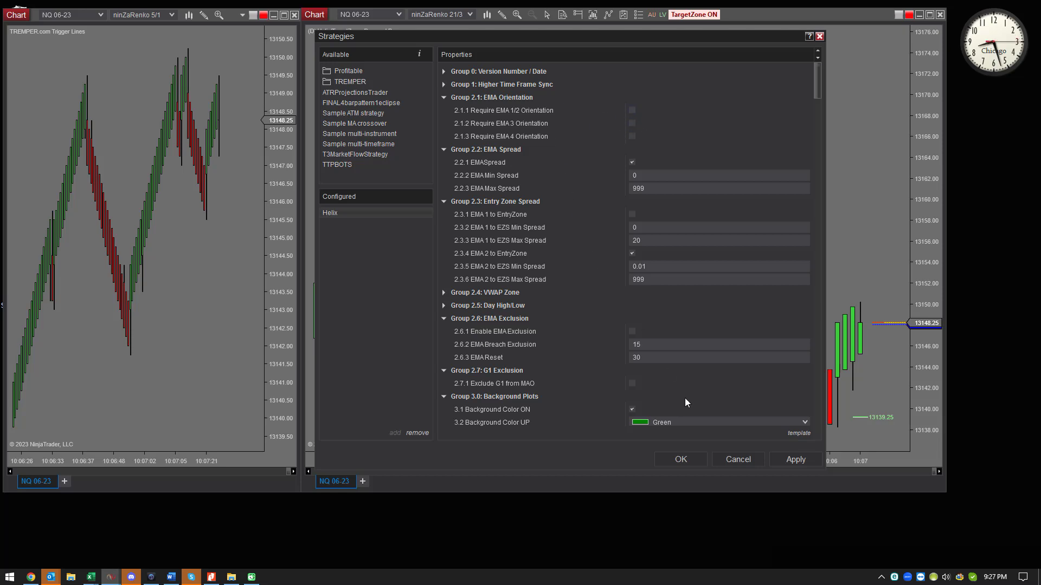
drag(818, 96, 817, 418)
- Apply the Helix settings, then widen the bars and rescale the price axis to study recent moves
click(675, 460)
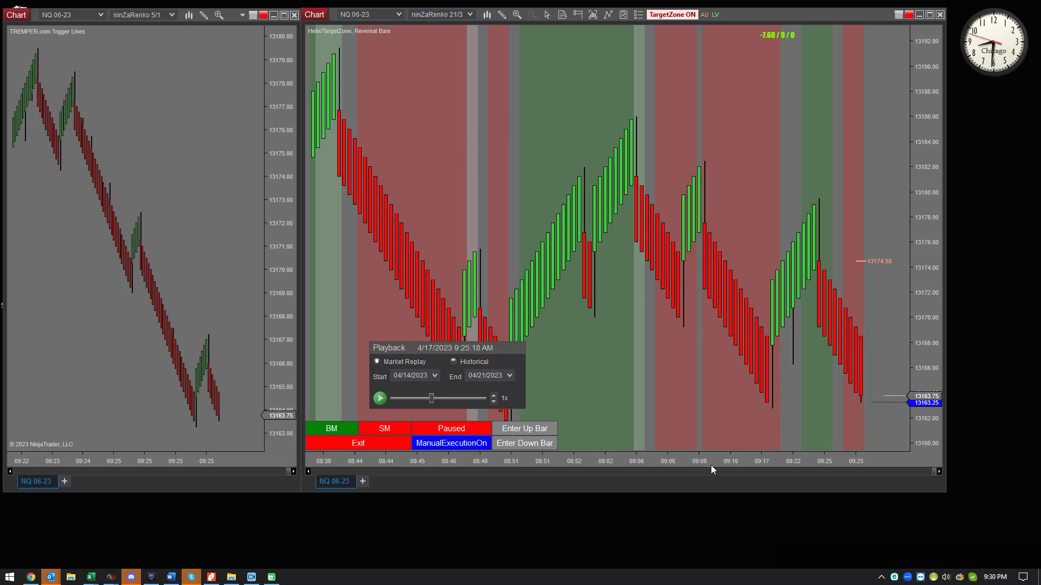
drag(710, 465, 588, 462)
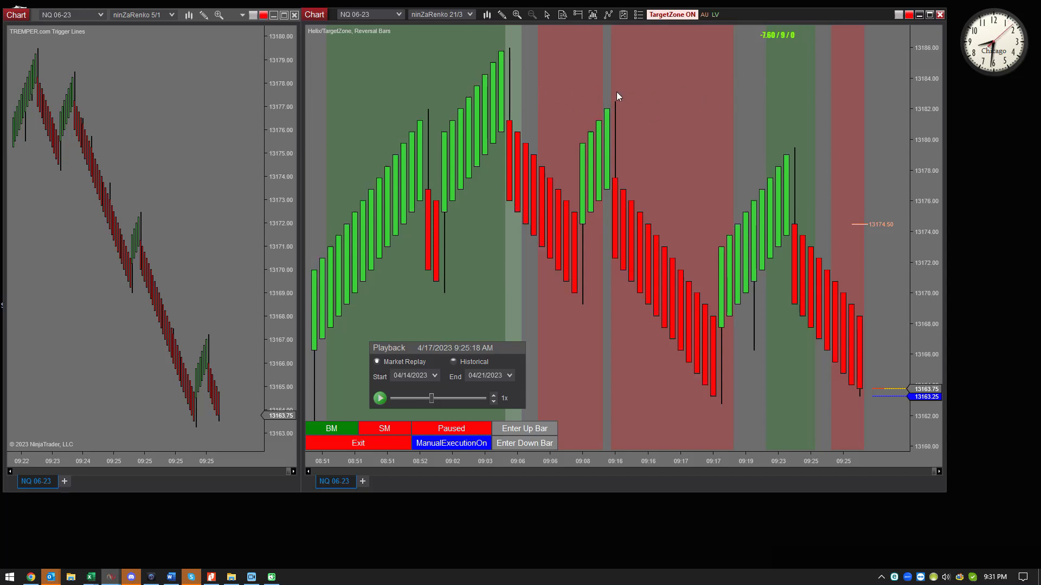
scroll(616, 93, left, 5)
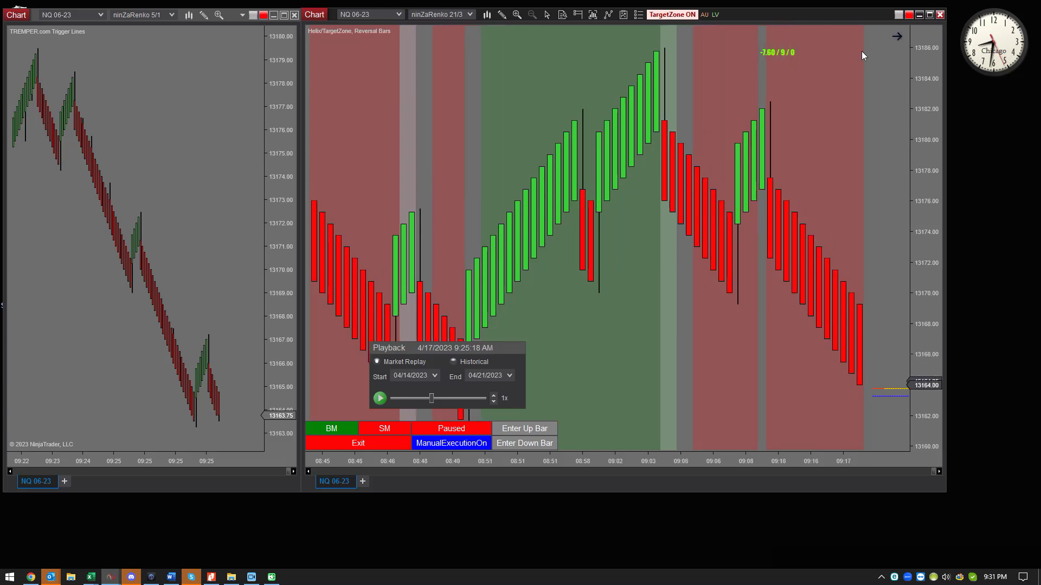
drag(919, 122, 935, 185)
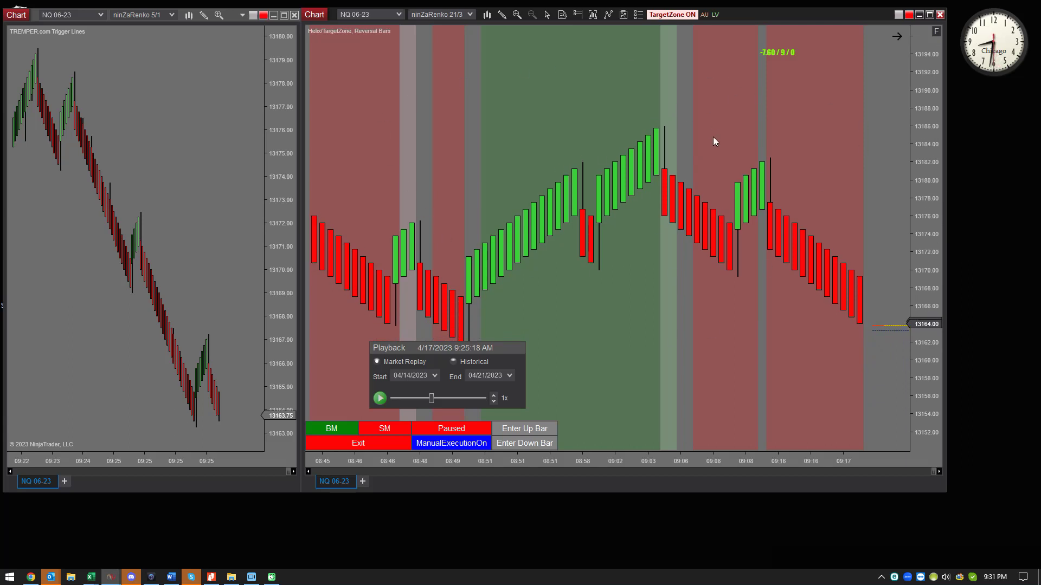
scroll(659, 269, down, 5)
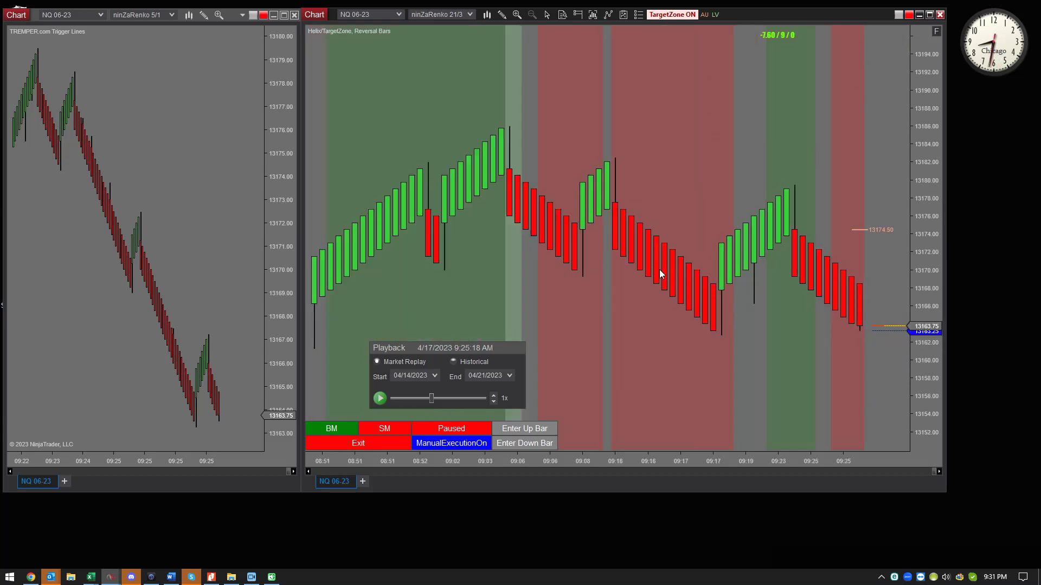
drag(769, 463, 673, 460)
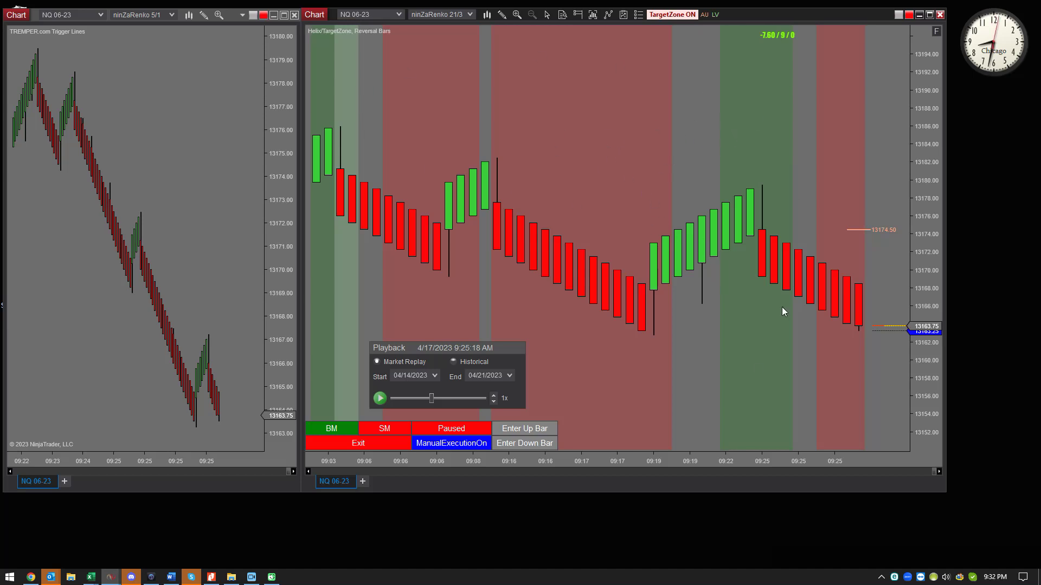
- Toggle the Helix strategy between automated and manual execution and between active and paused
drag(703, 458, 740, 457)
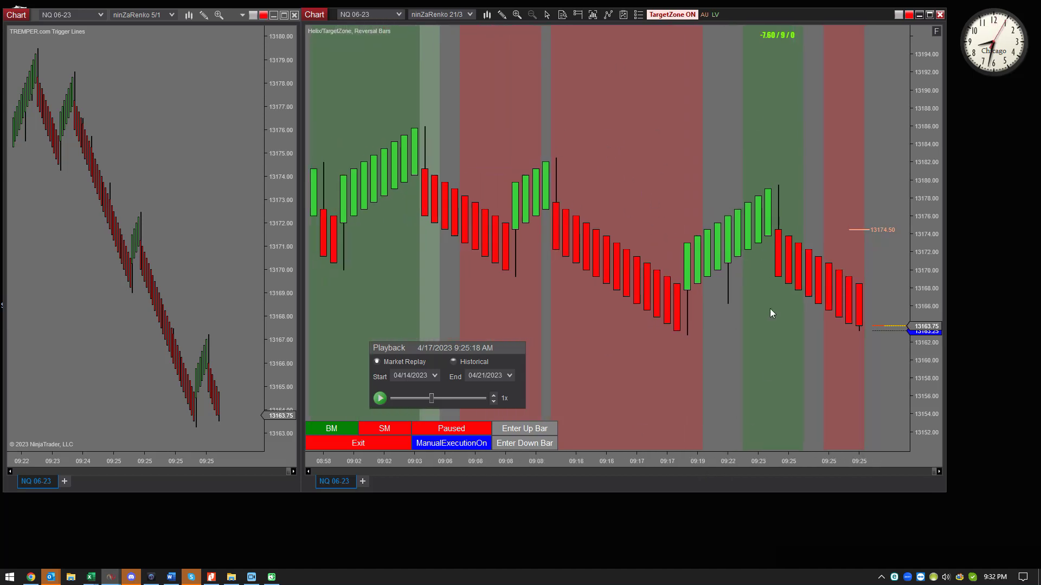
click(472, 444)
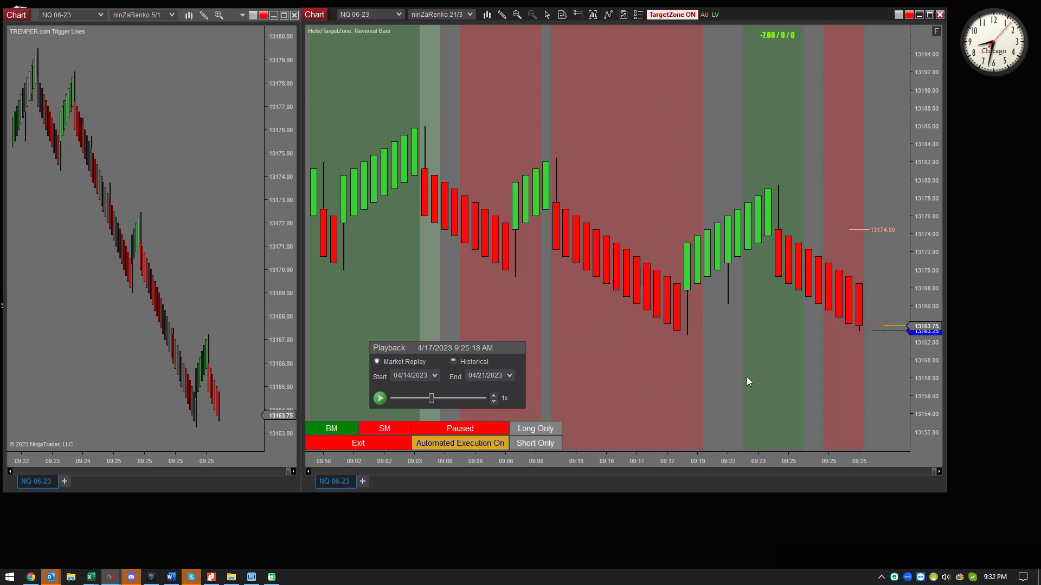
click(502, 428)
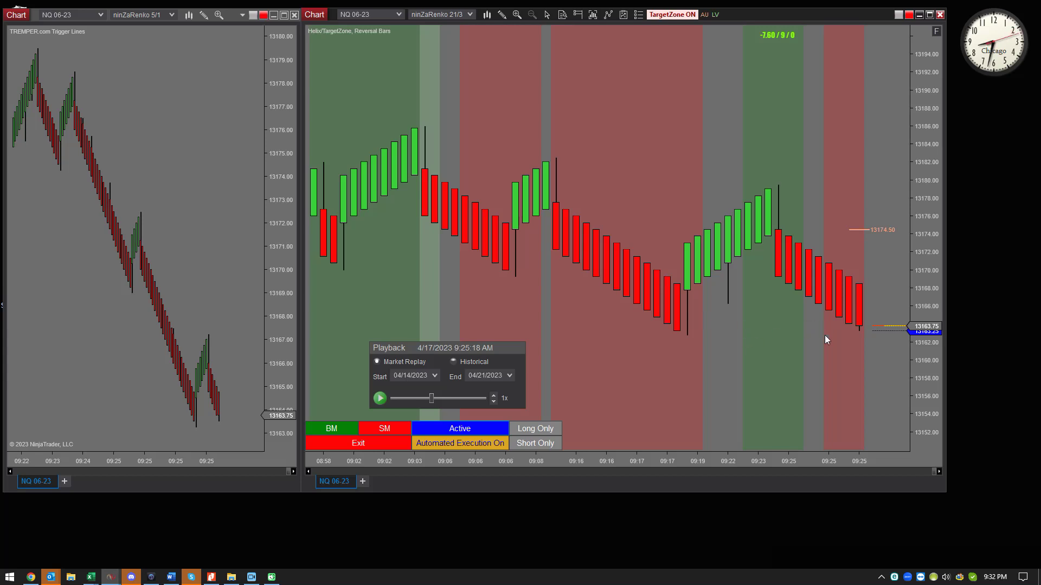
click(493, 443)
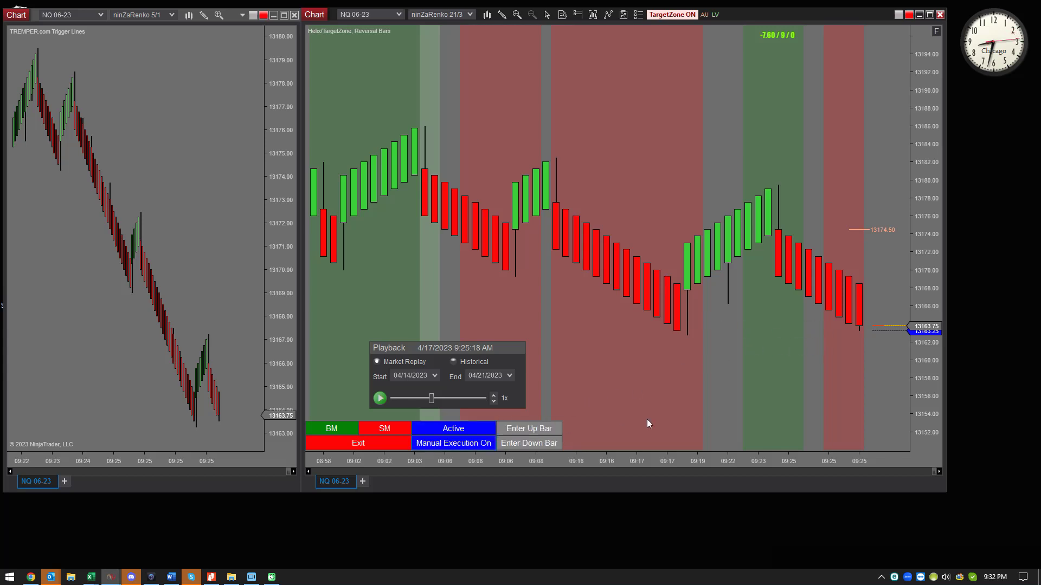
click(471, 430)
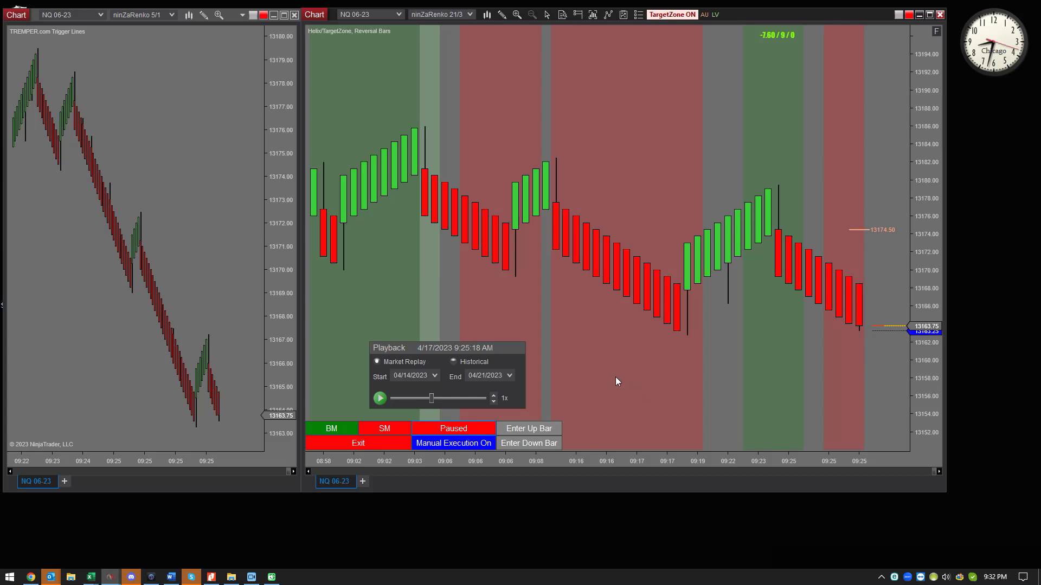
- Set the strategy Active and run the replay from 9:25:18 to 9:26:03
click(470, 428)
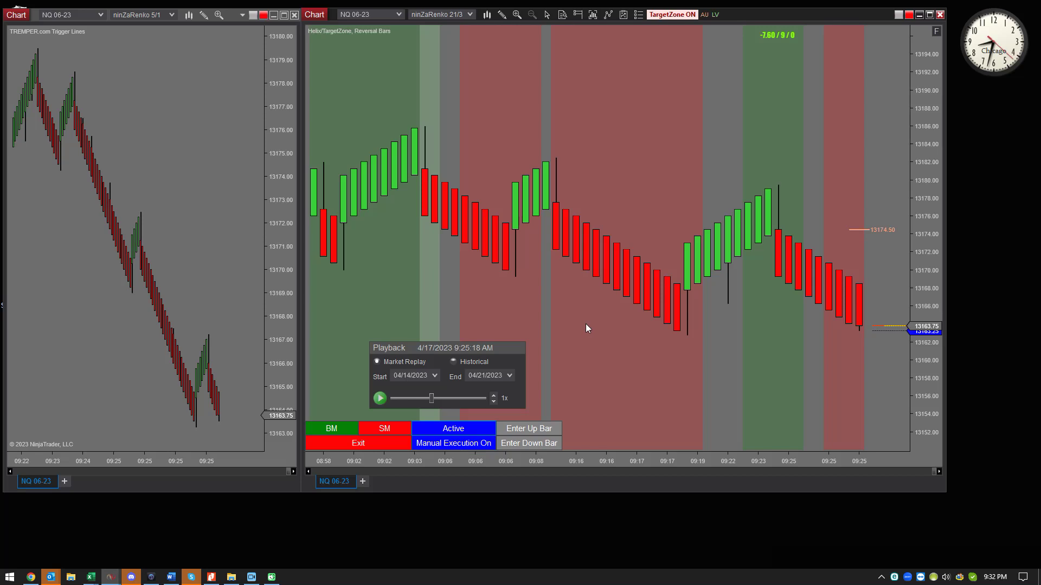
click(379, 399)
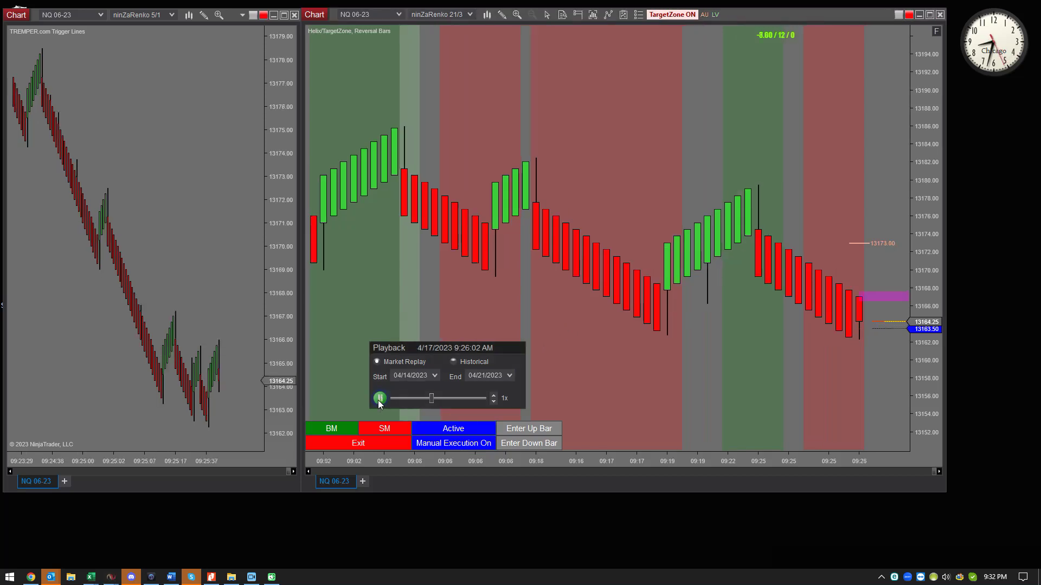
click(379, 399)
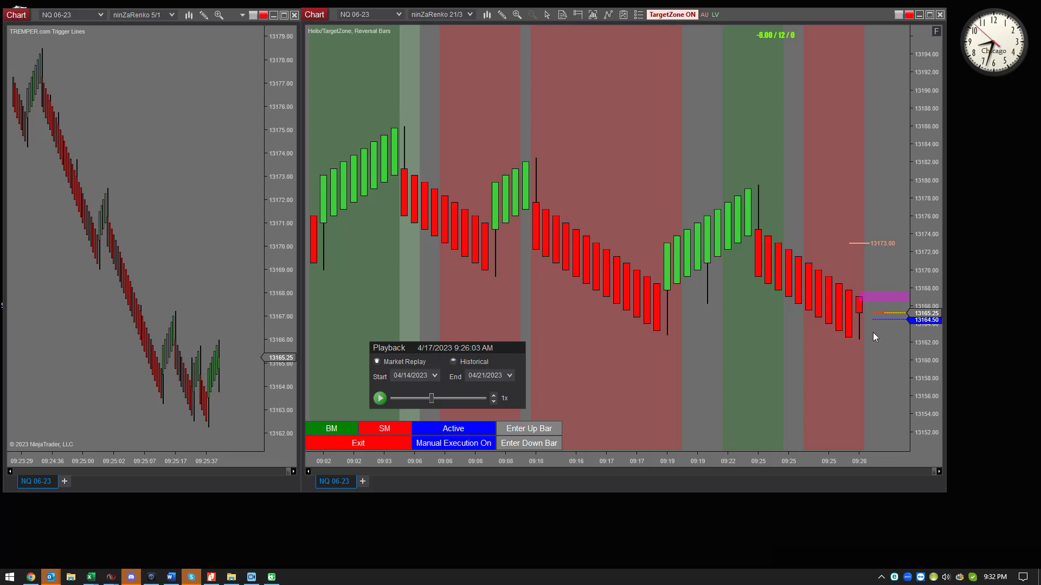
drag(925, 347, 940, 228)
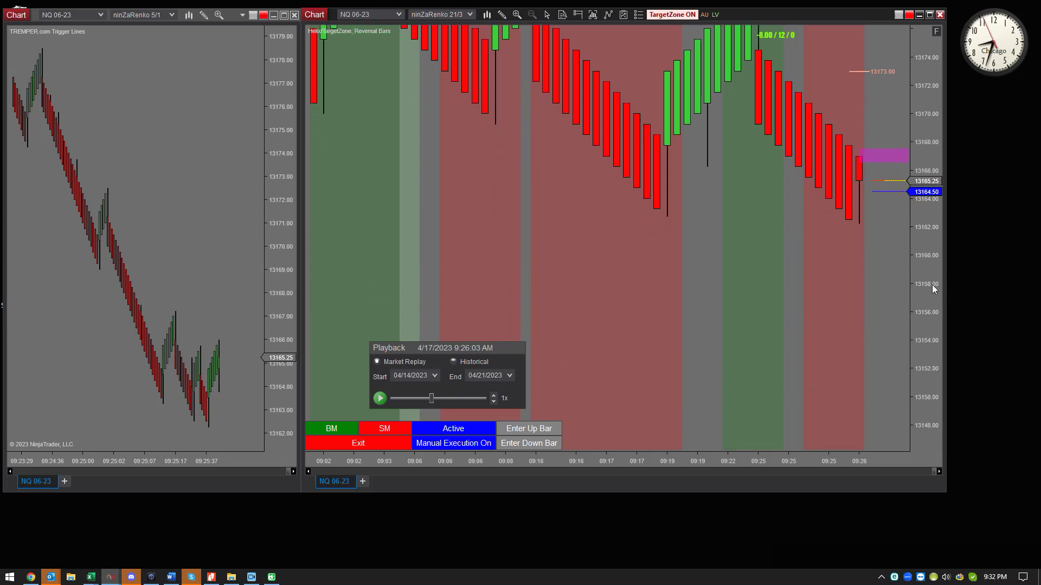
mouse_move(932, 289)
mouse_down()
mouse_move(930, 204)
mouse_move(928, 300)
mouse_up()
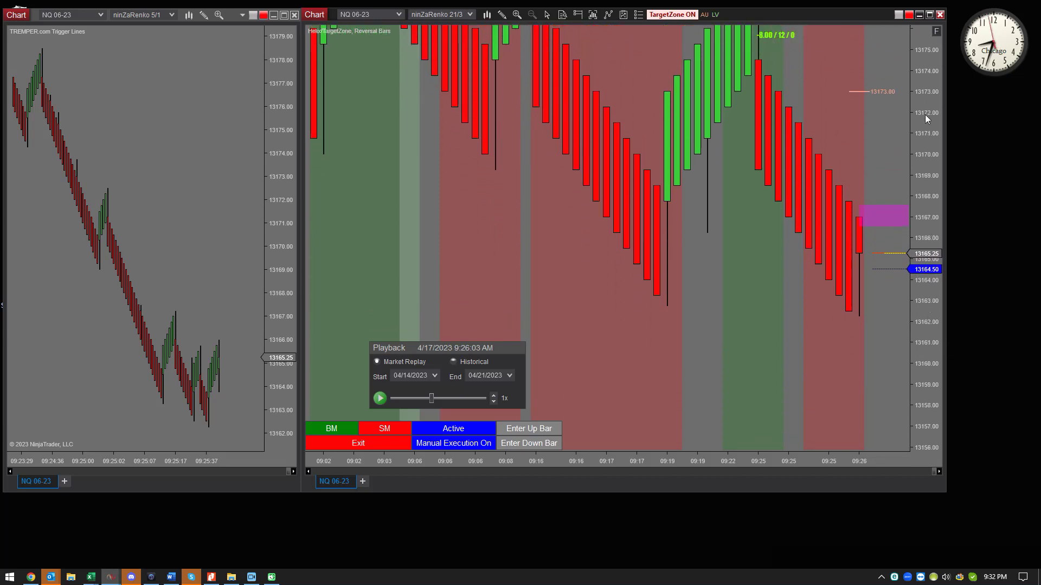
drag(927, 119, 931, 307)
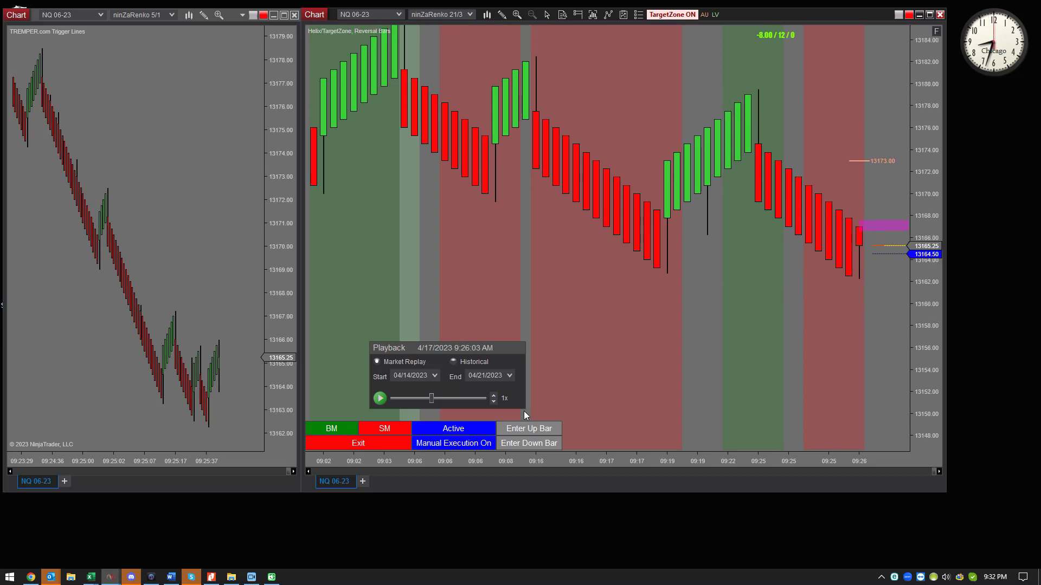
click(456, 444)
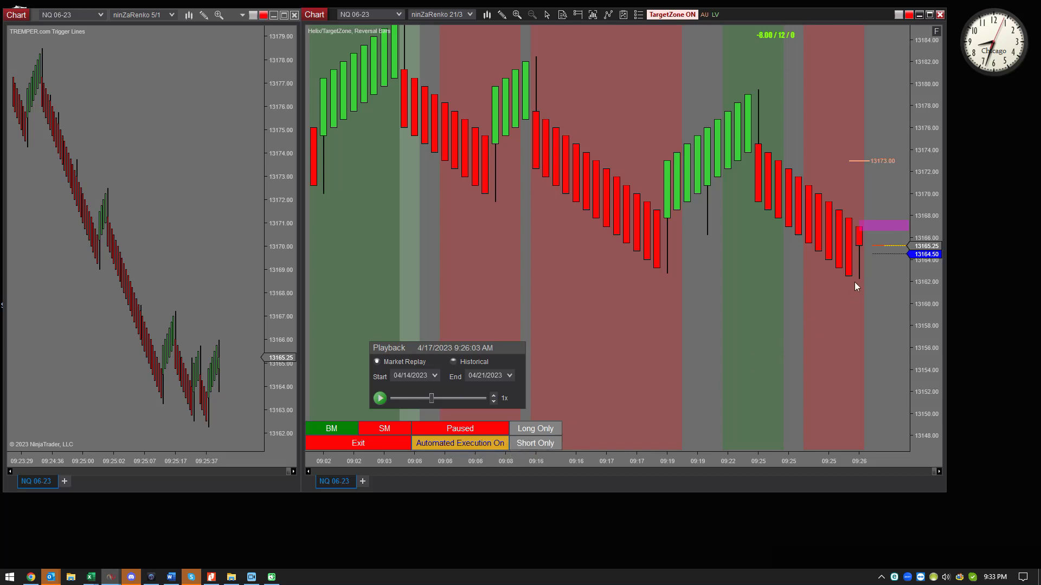
click(476, 442)
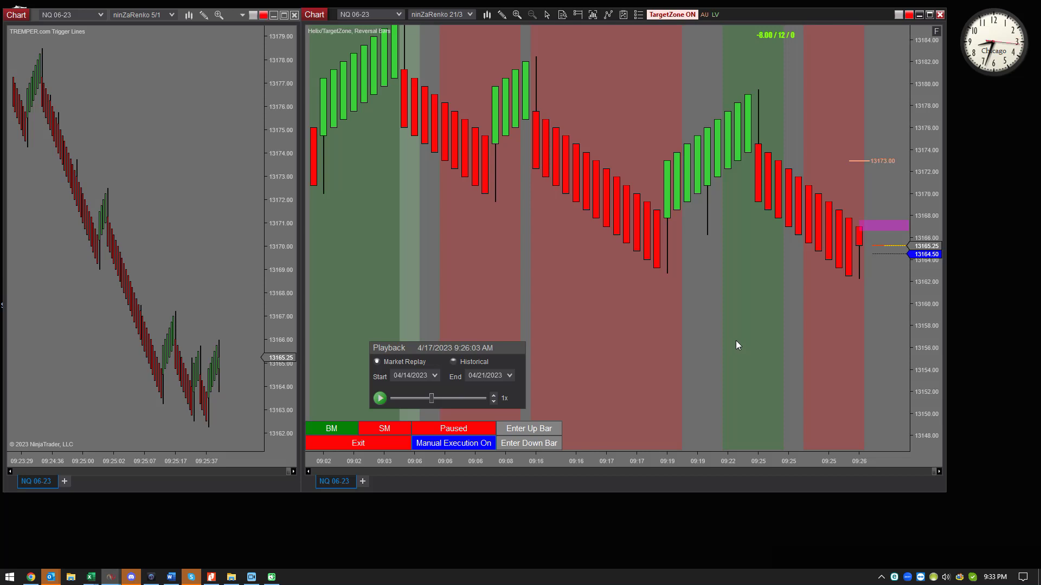
drag(764, 460, 664, 466)
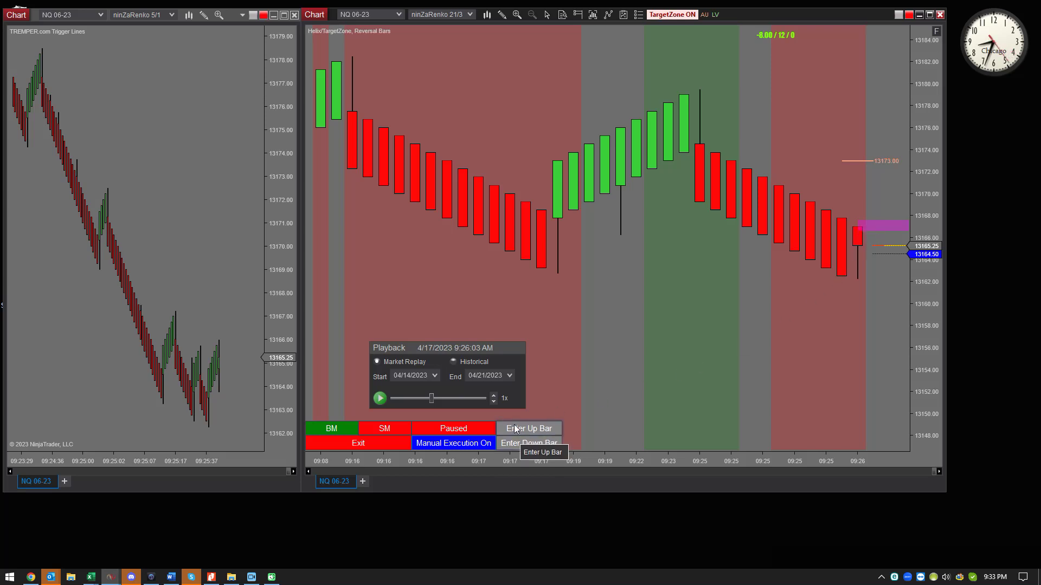
click(547, 443)
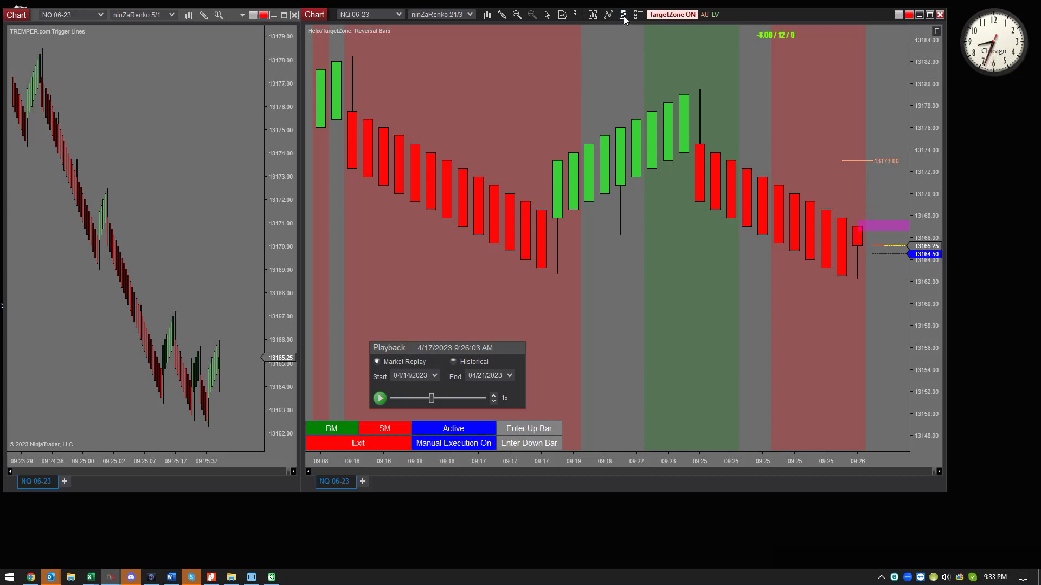
click(676, 95)
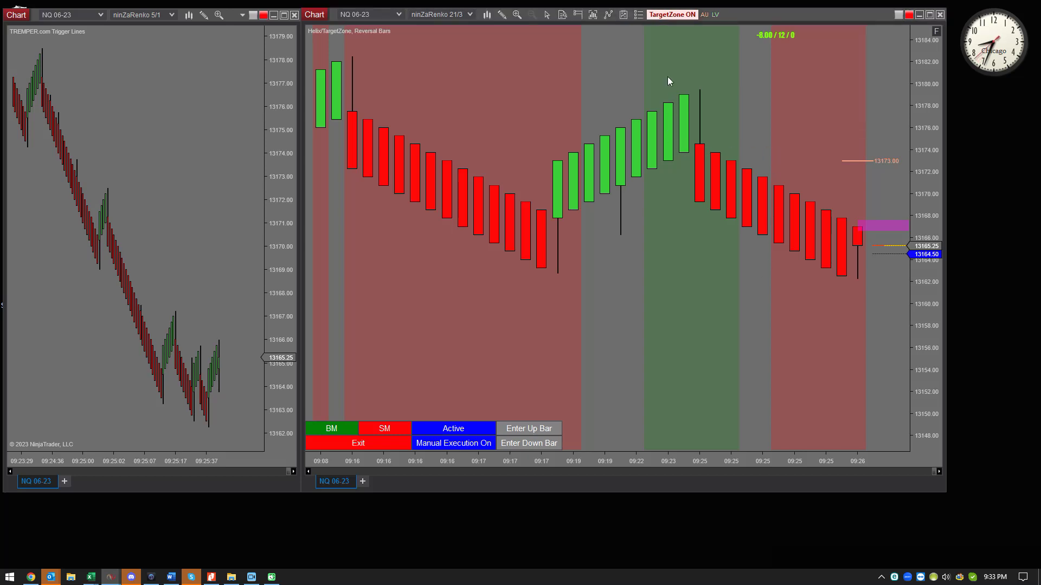
key(ctrl+s)
drag(911, 129, 923, 355)
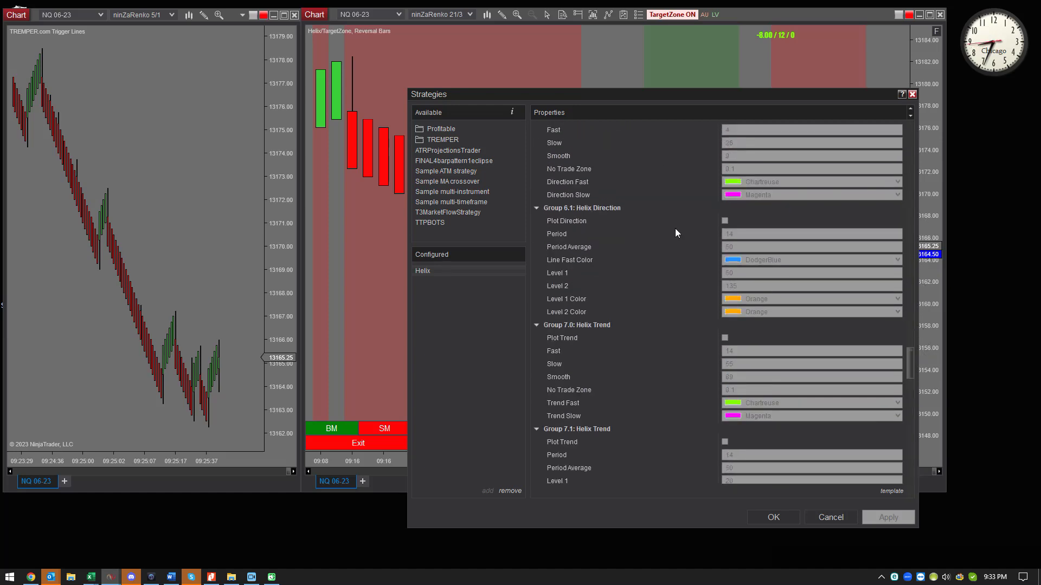
scroll(627, 249, up, 3)
scroll(591, 255, up, 10)
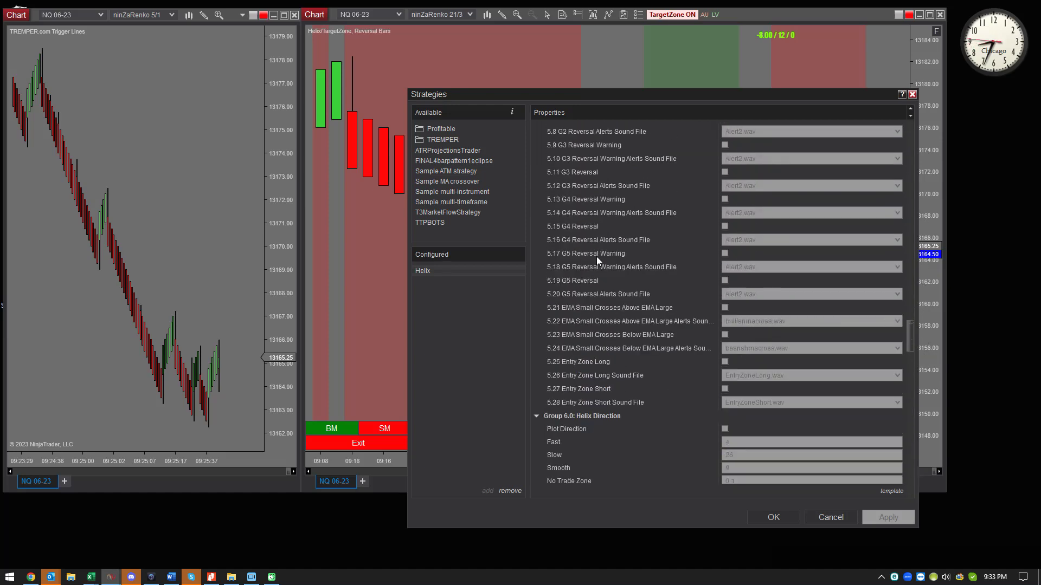
scroll(631, 242, up, 8)
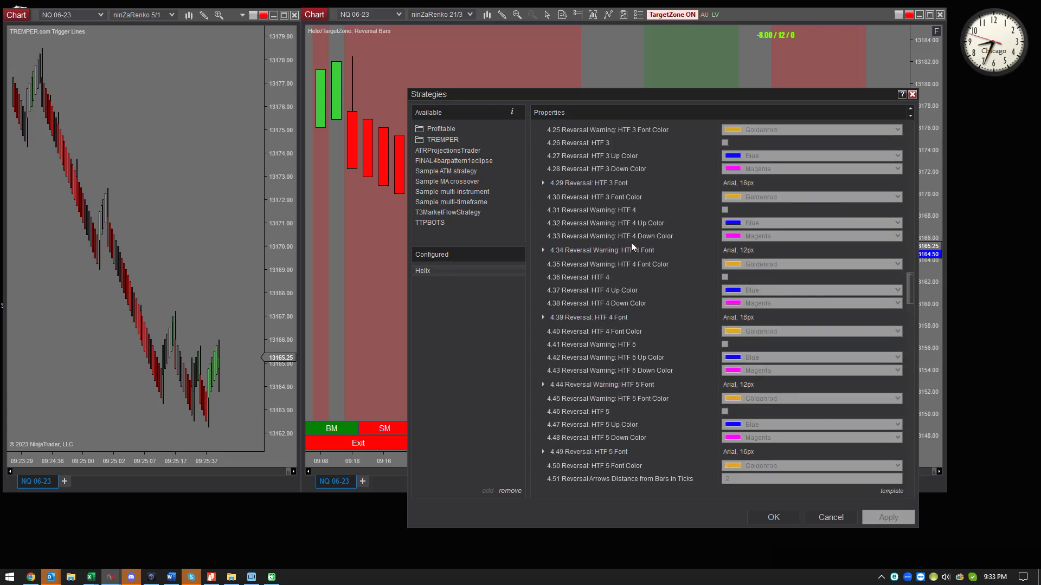
scroll(596, 177, up, 5)
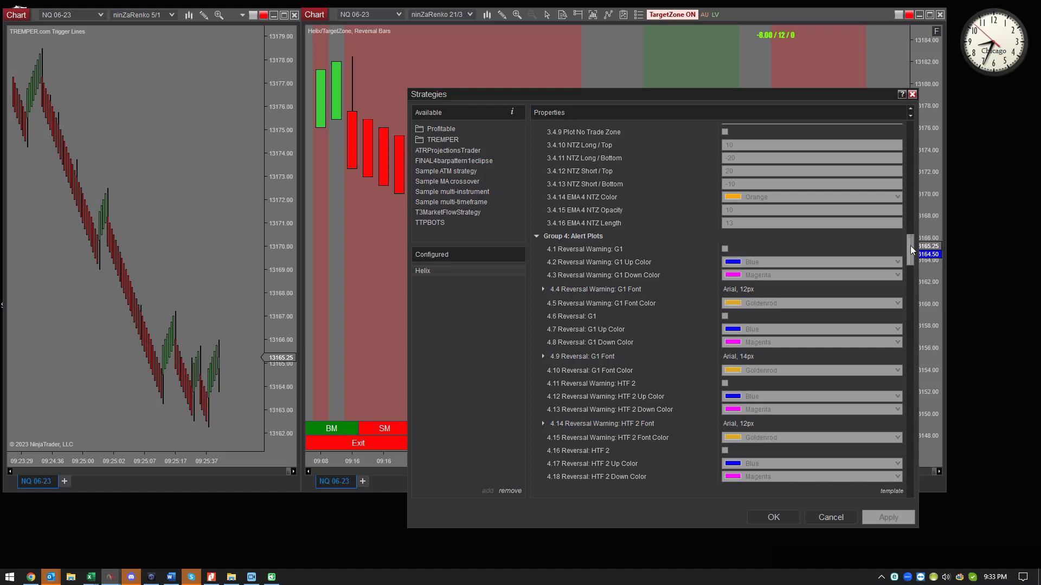
drag(910, 250, 921, 308)
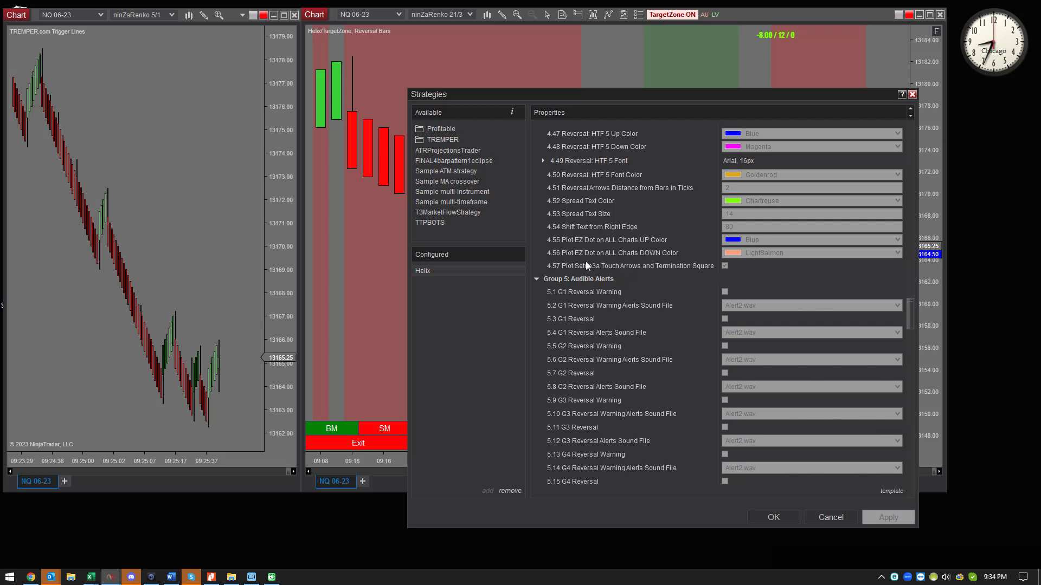
click(912, 94)
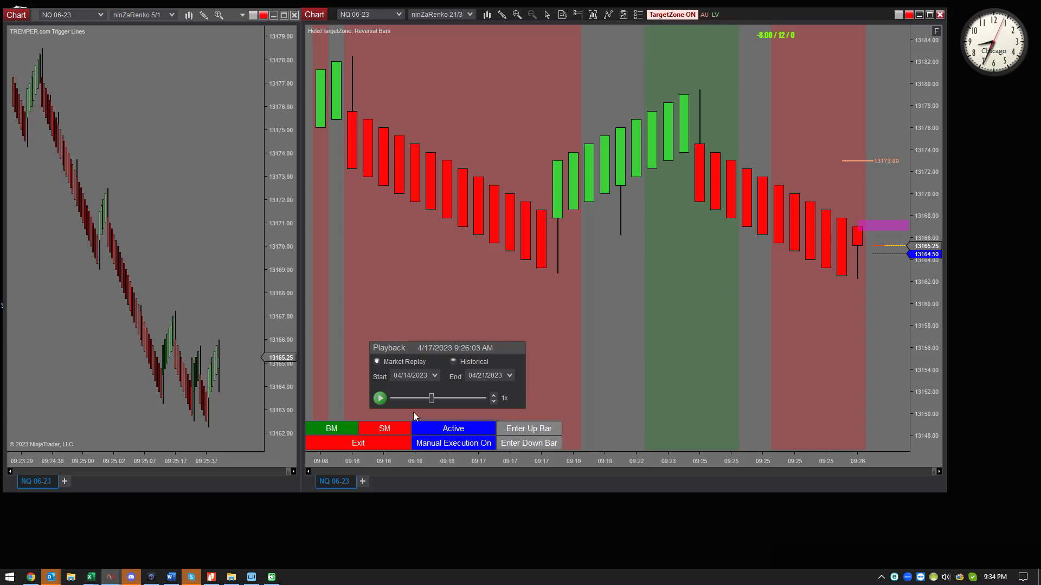
- Advance the replay to 9:26:07, then arm Enter Down Bar for a short entry
click(380, 399)
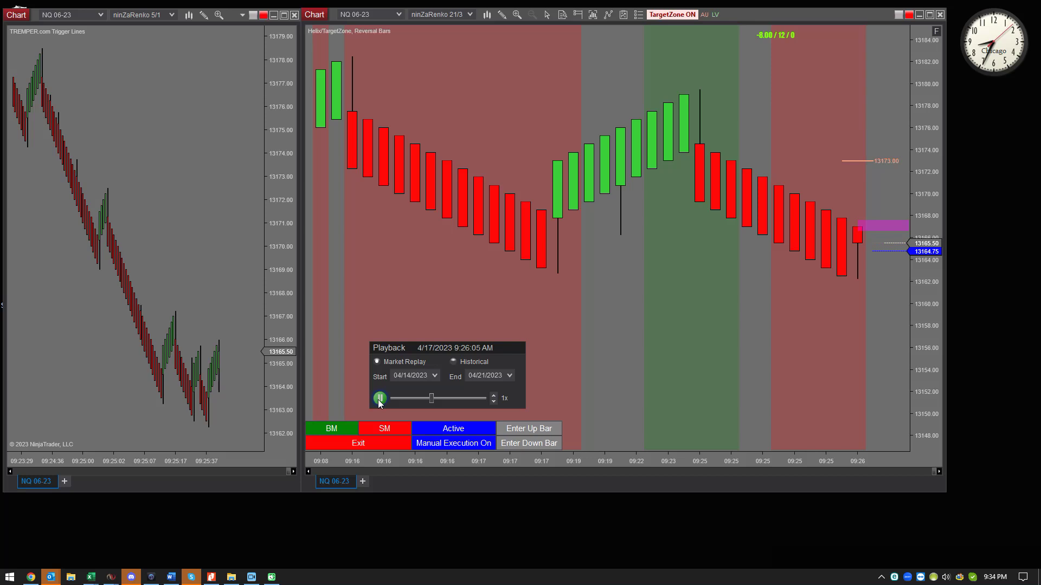
click(378, 399)
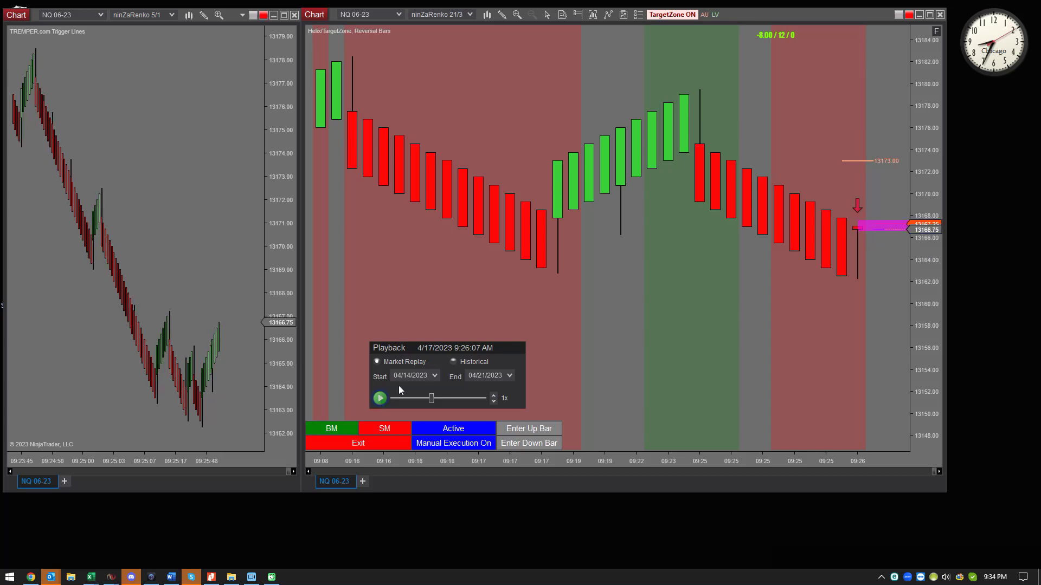
click(541, 444)
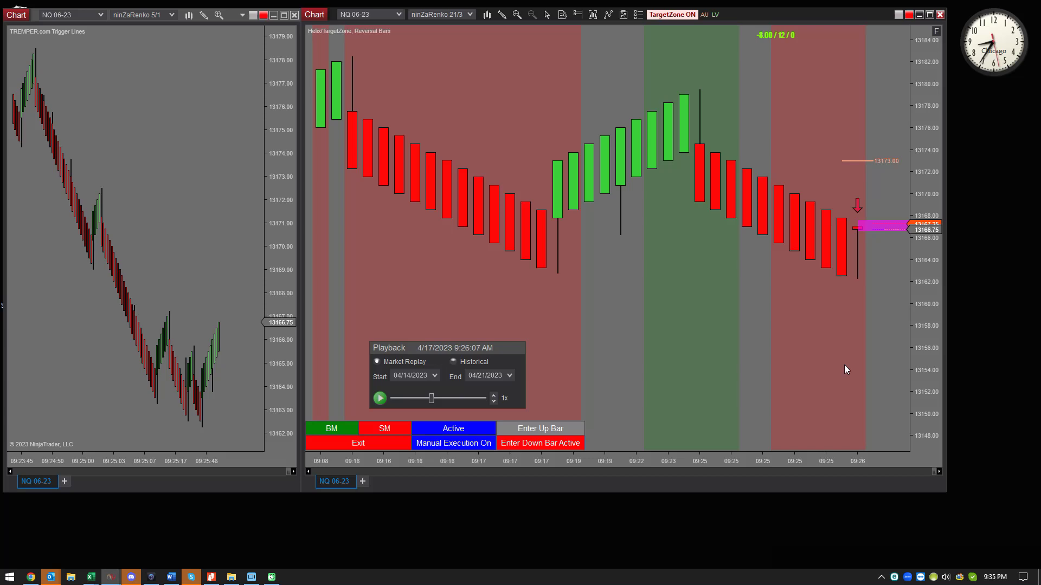
- Rescale the price axis to fit a wider price range, then resume the replay
drag(928, 271, 931, 311)
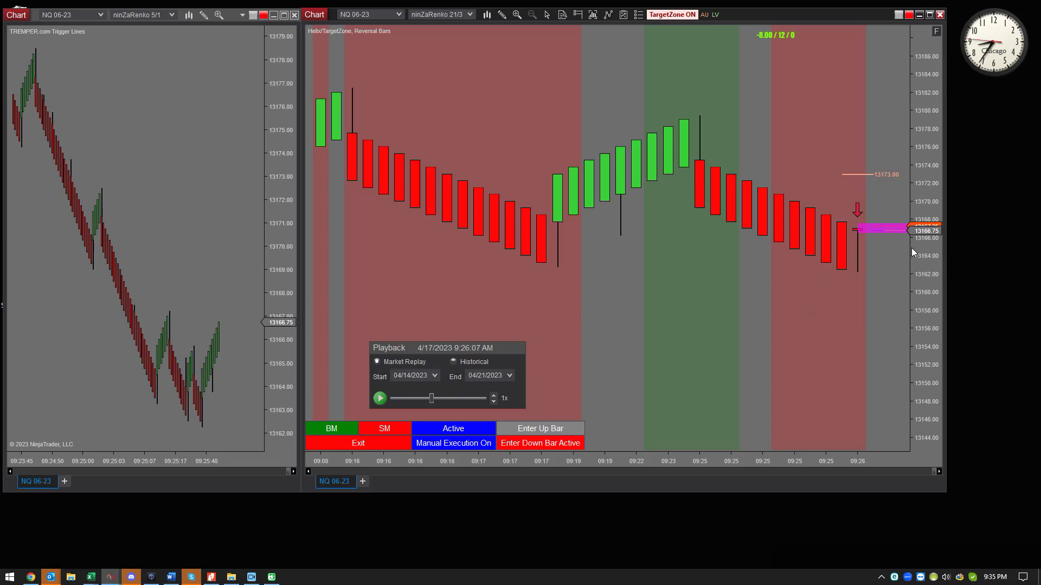
drag(911, 249, 850, 217)
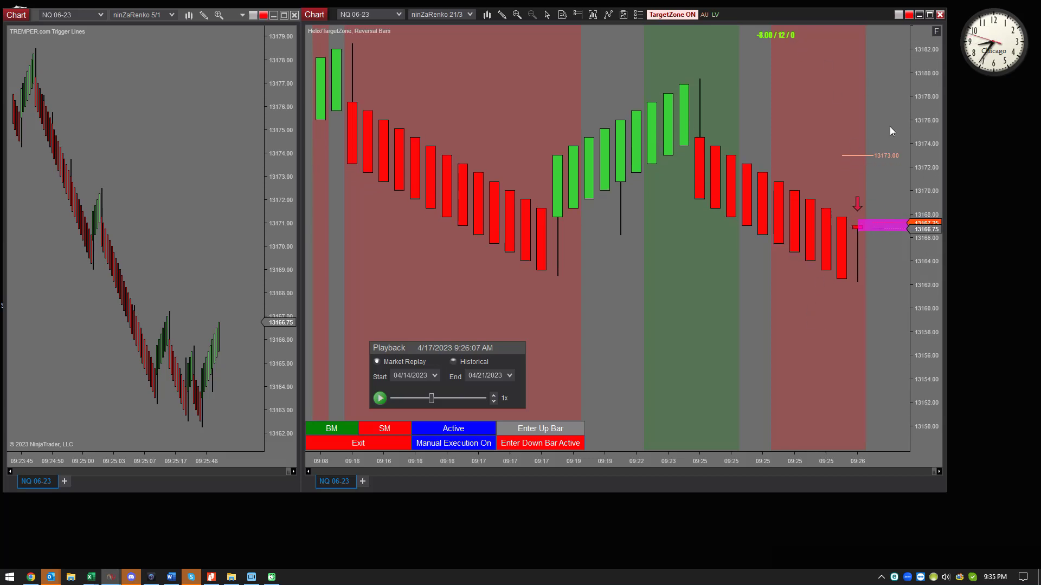
mouse_move(927, 245)
mouse_down()
mouse_move(939, 330)
mouse_move(924, 251)
mouse_up()
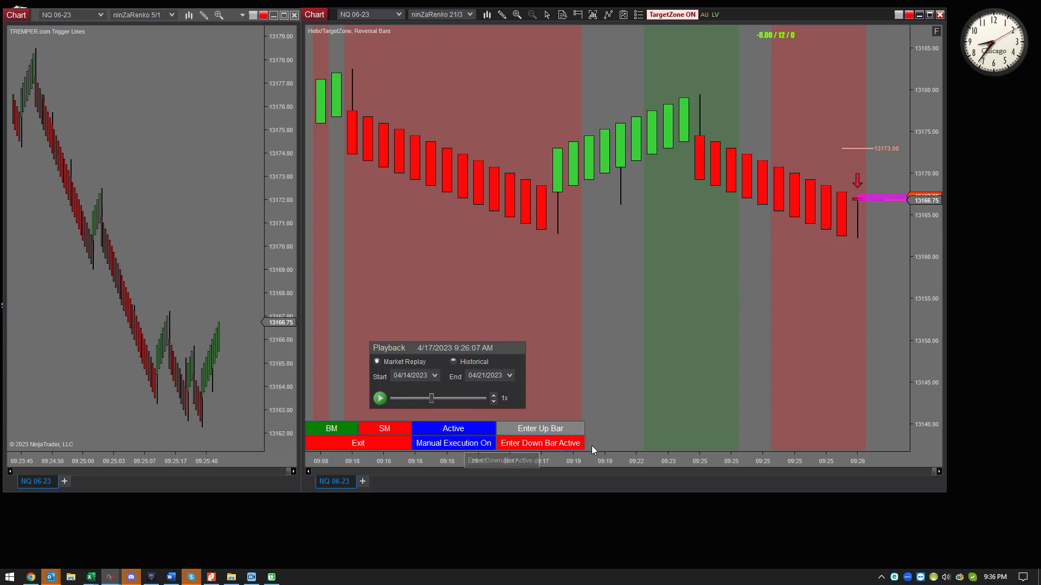
click(379, 398)
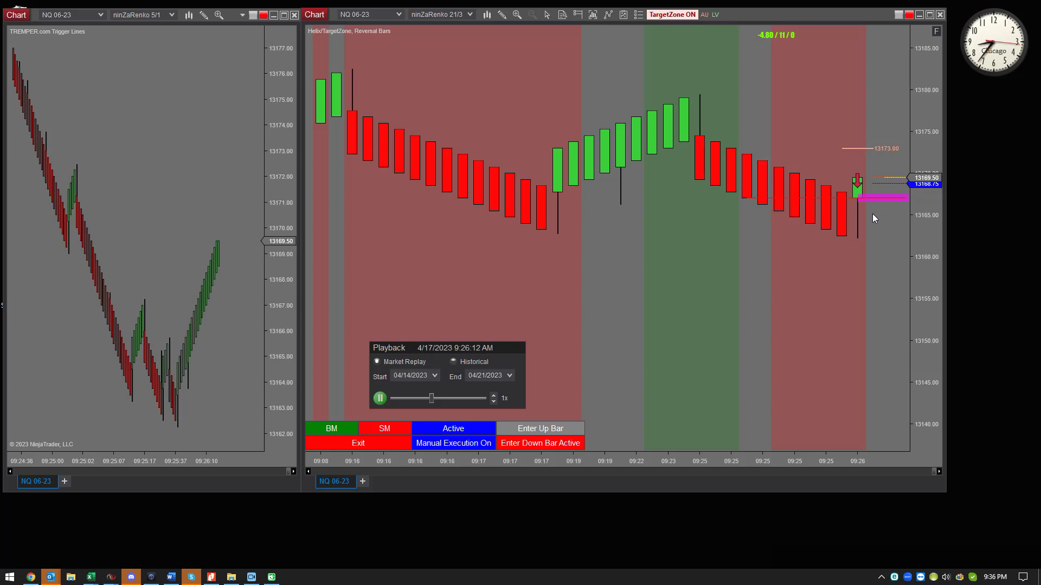
- Pause the replay at 9:26:13 on the green bar, then resume playback
click(380, 399)
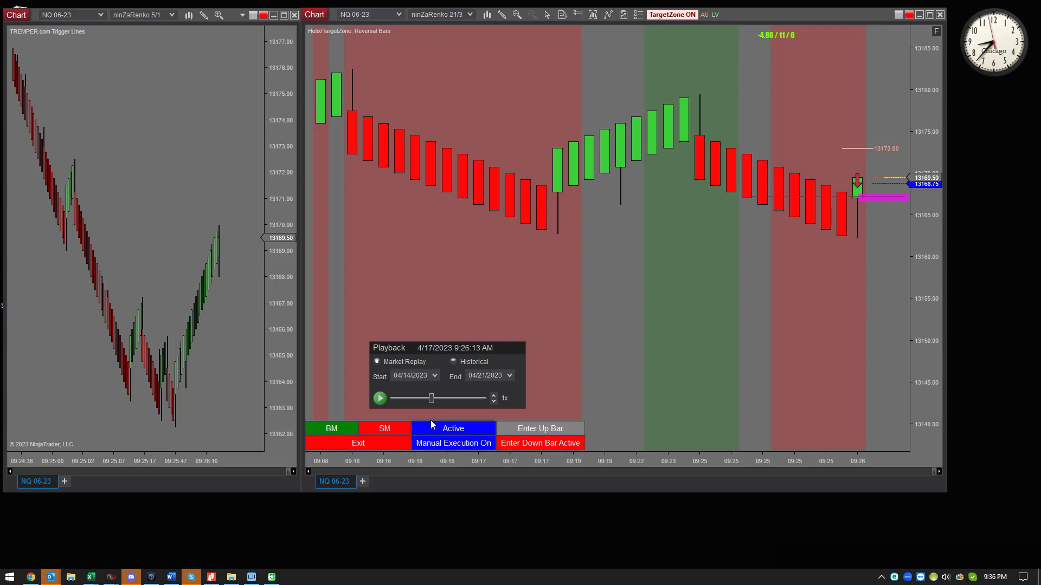
click(380, 399)
- Widen the bars, turn off TargetZone, and lower the short's buy limit target to 13153.25
drag(714, 459, 594, 467)
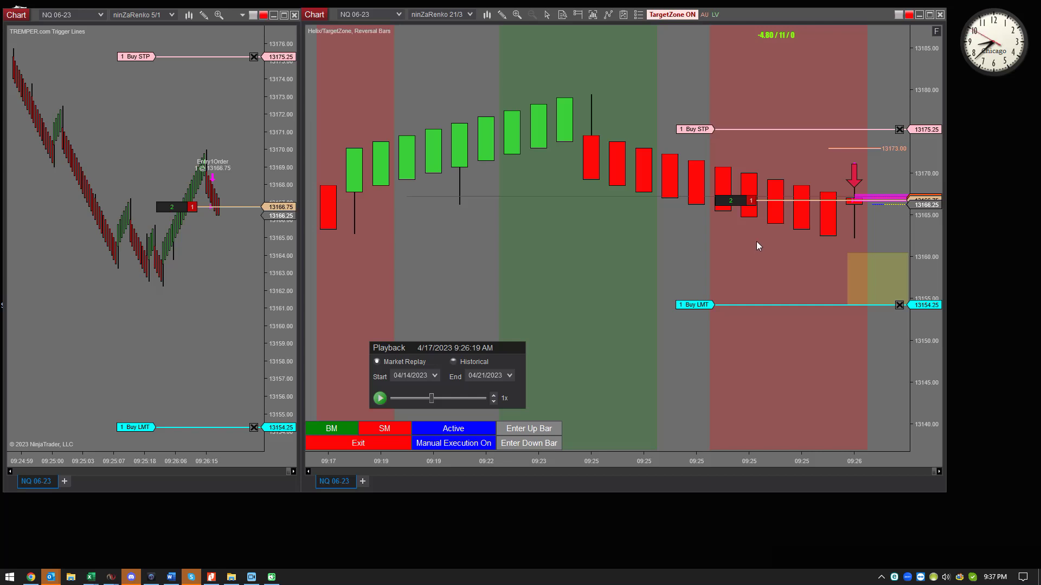
drag(927, 179, 927, 134)
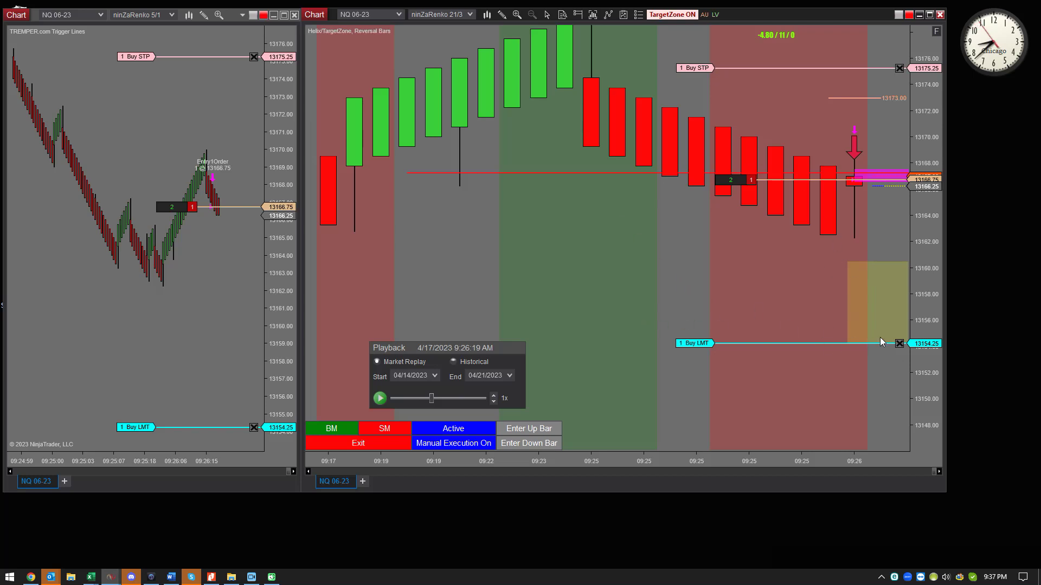
click(675, 15)
mouse_move(816, 345)
mouse_down()
mouse_move(825, 377)
mouse_move(832, 340)
mouse_move(821, 357)
mouse_up()
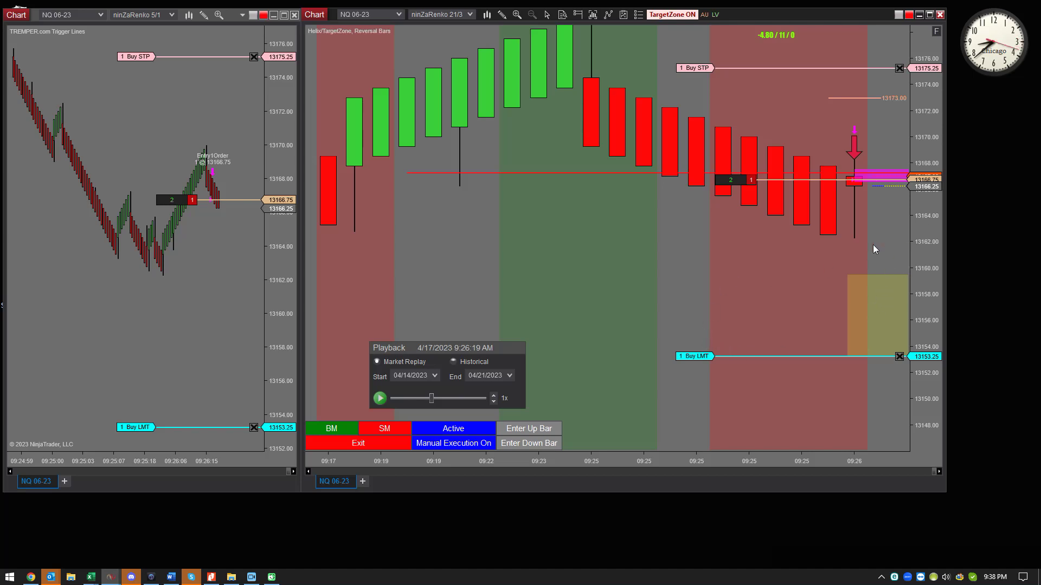
- Run the replay, stepping speed up to 2x, 6x and 10x, until the short exits with $96.34 profit
click(380, 398)
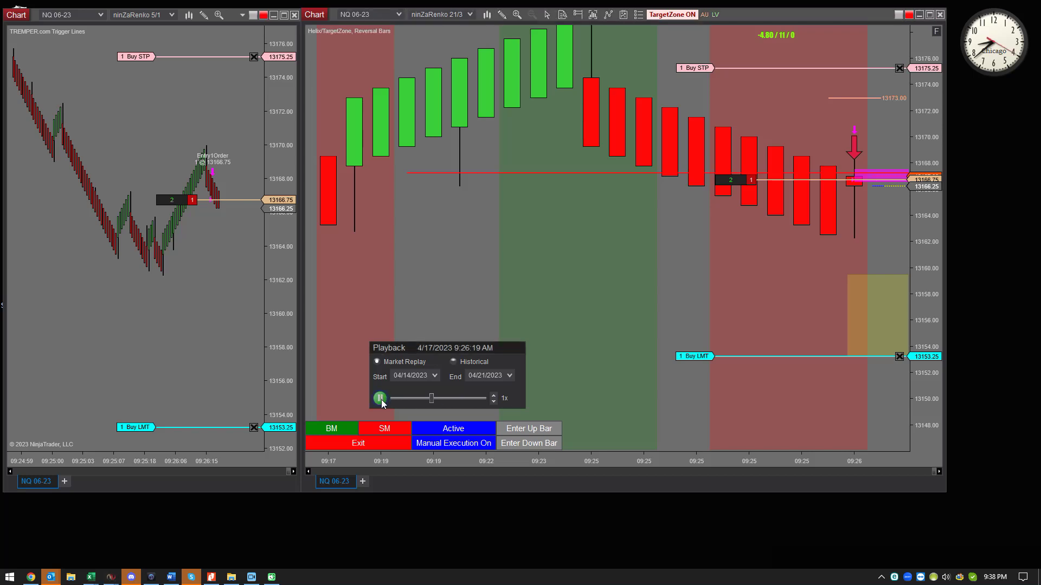
click(380, 400)
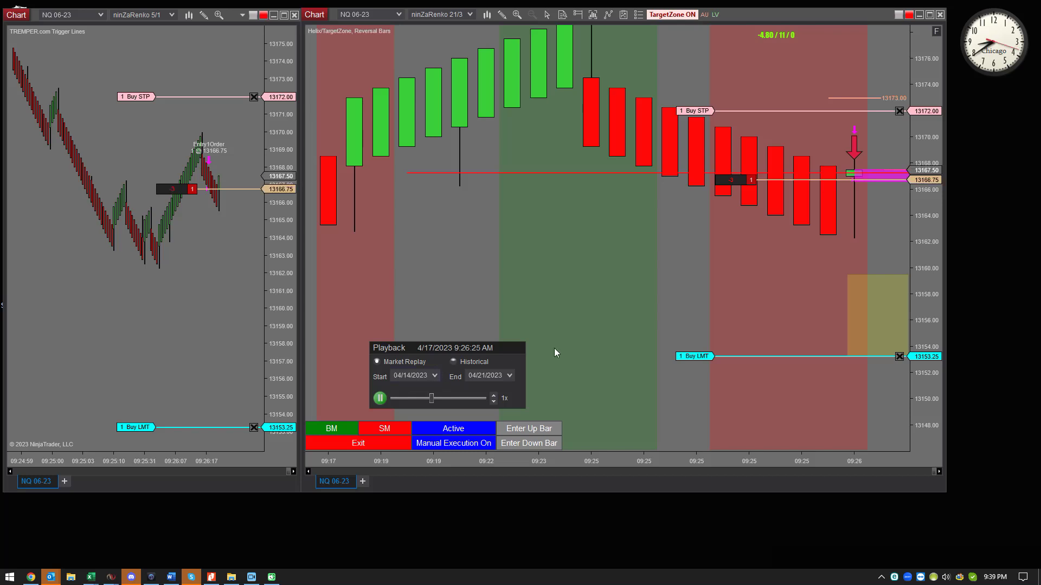
click(494, 396)
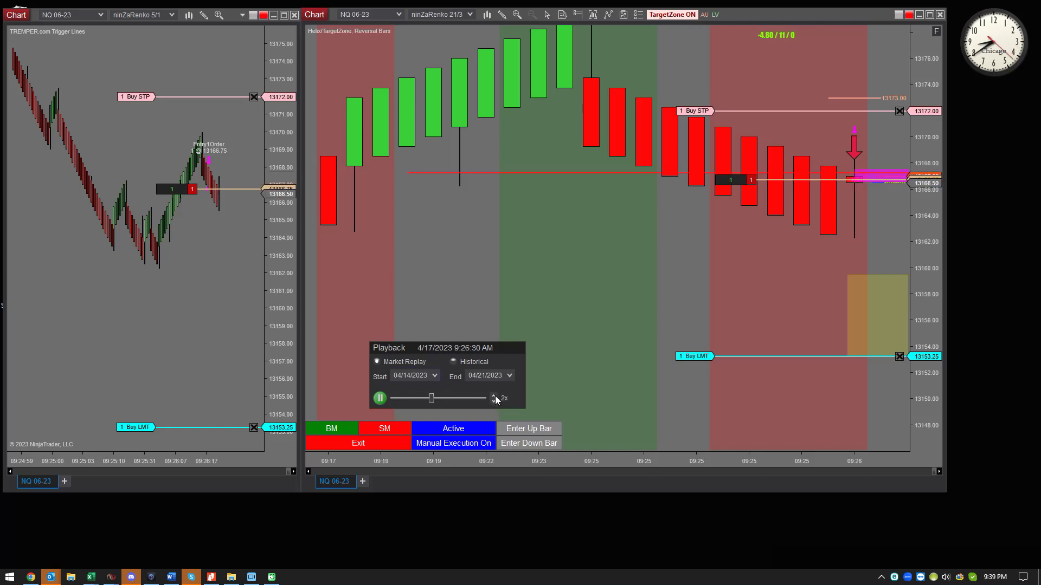
click(495, 396)
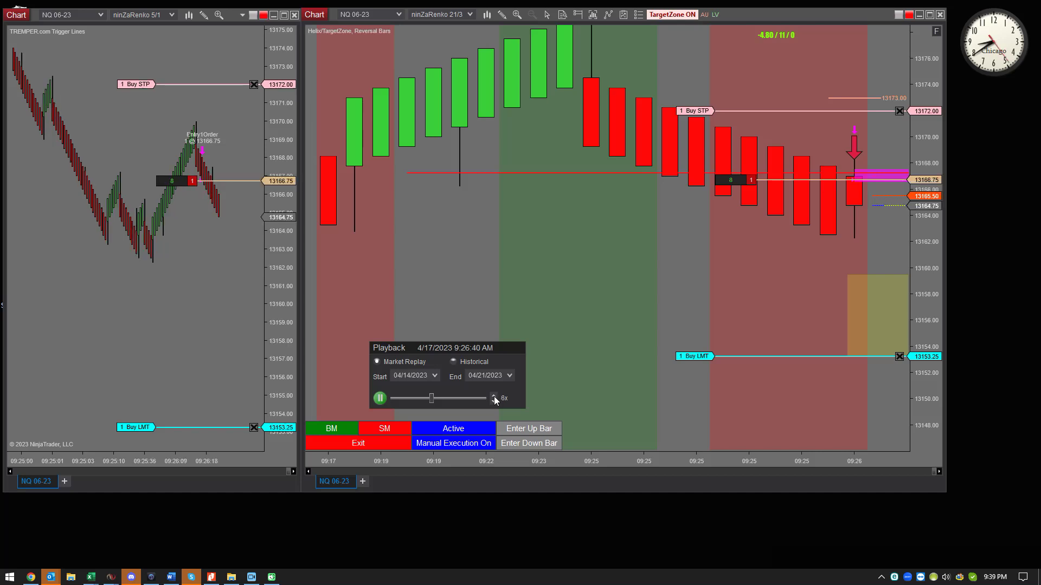
click(493, 396)
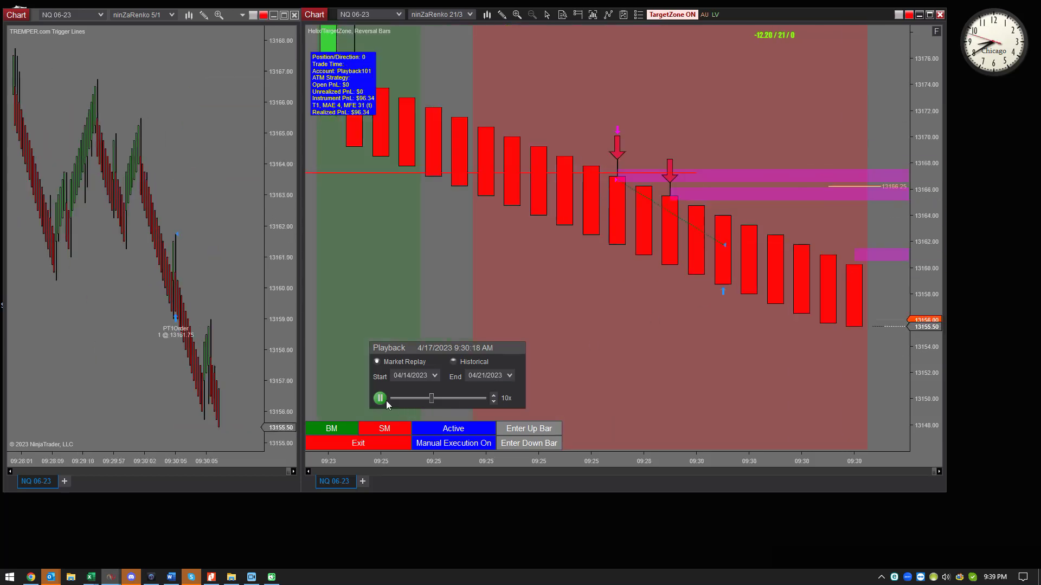
- Pause the replay at 9:30:18, autoscale the price axis, and scroll back to the short trade's entry arrows
click(385, 400)
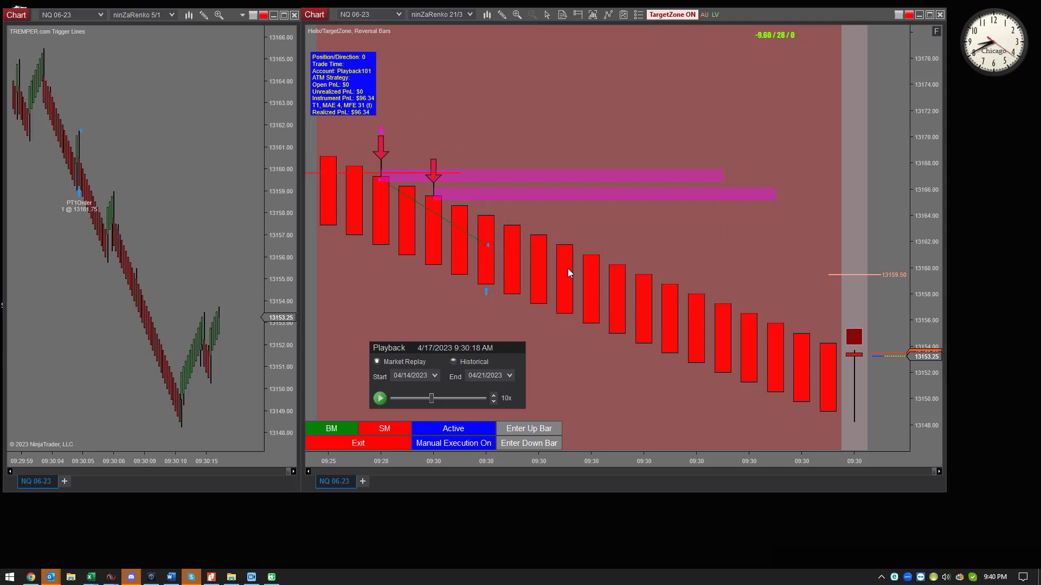
double_click(921, 73)
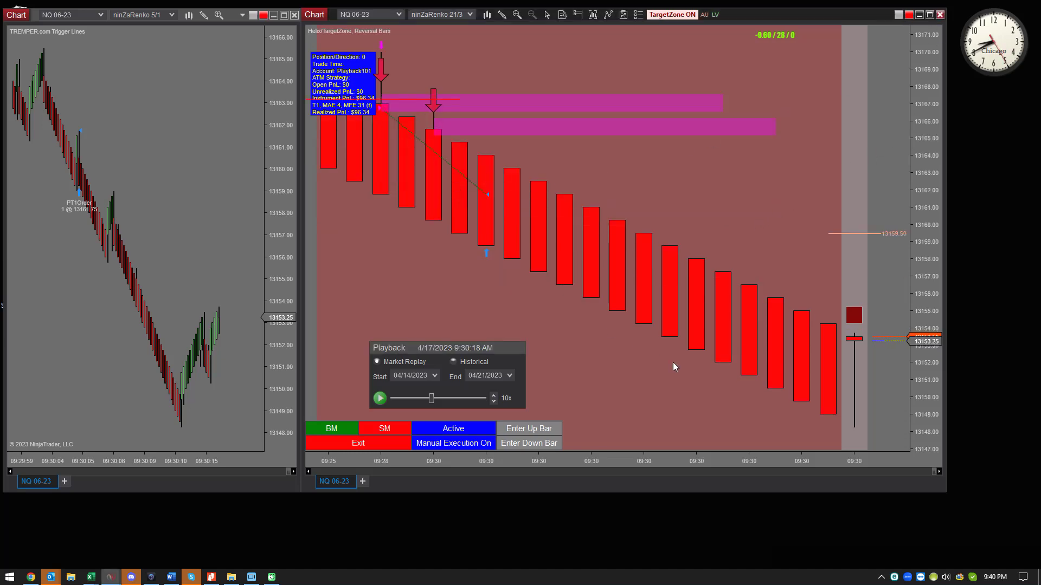
click(381, 400)
click(381, 401)
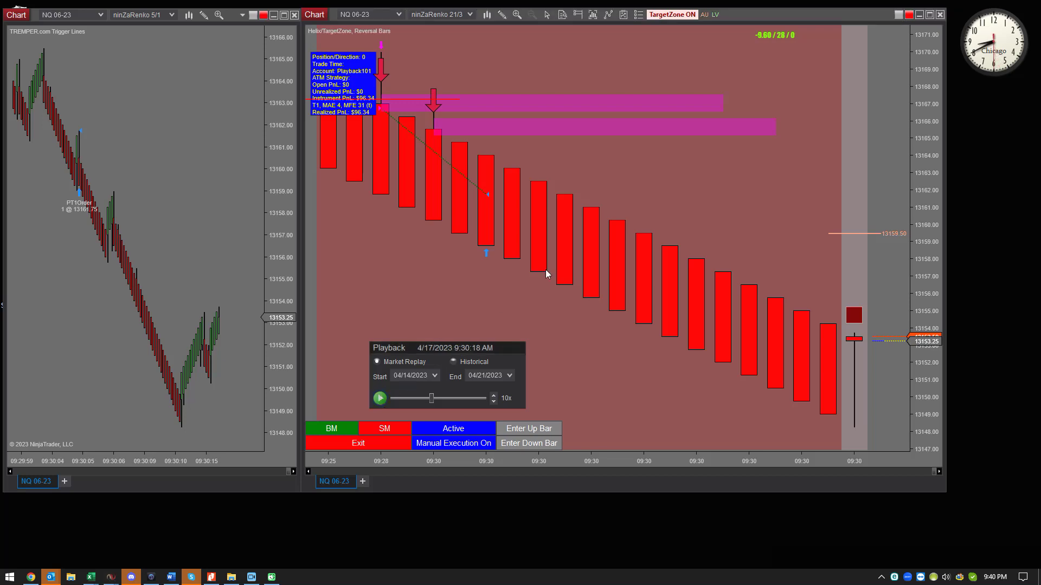
scroll(732, 187, up, 5)
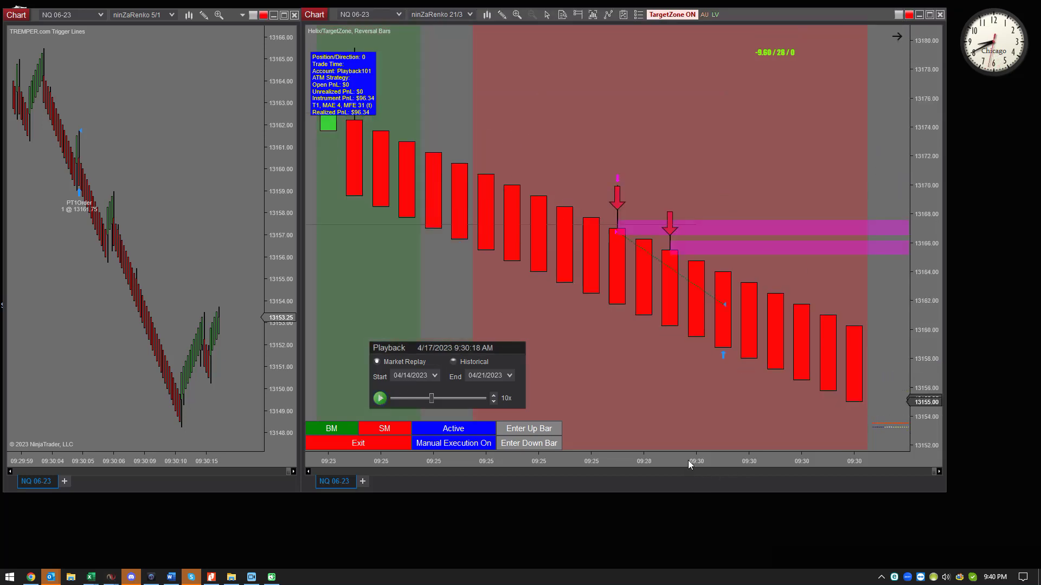
drag(688, 460, 739, 372)
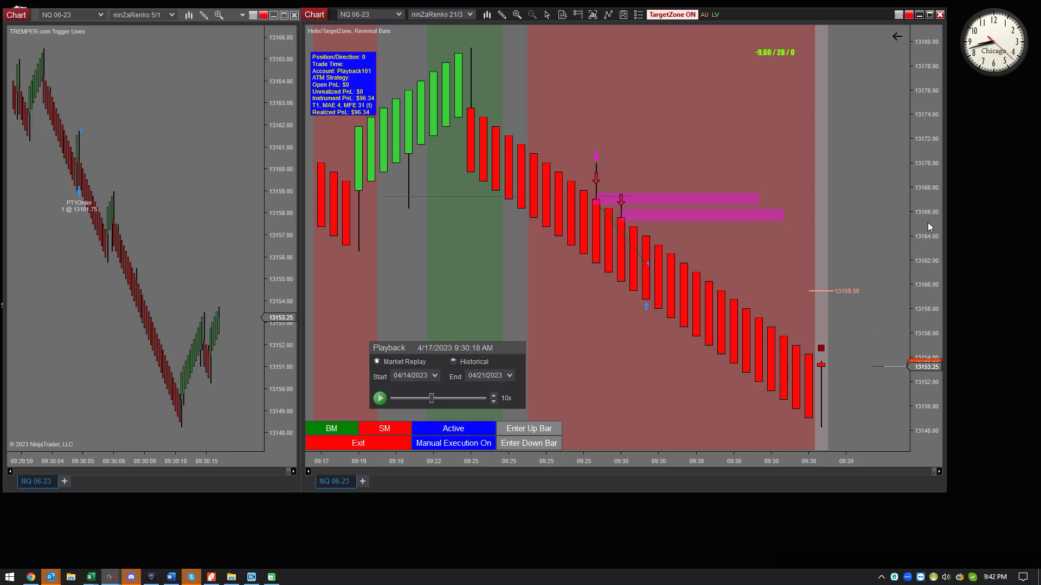
- Widen the price scale so the earlier green rally and the full short decline fit
mouse_move(928, 223)
mouse_down()
mouse_move(863, 330)
mouse_move(803, 271)
mouse_up()
- Run the replay to 9:30:48, pause it, and drop the playback speed to 1x
click(379, 399)
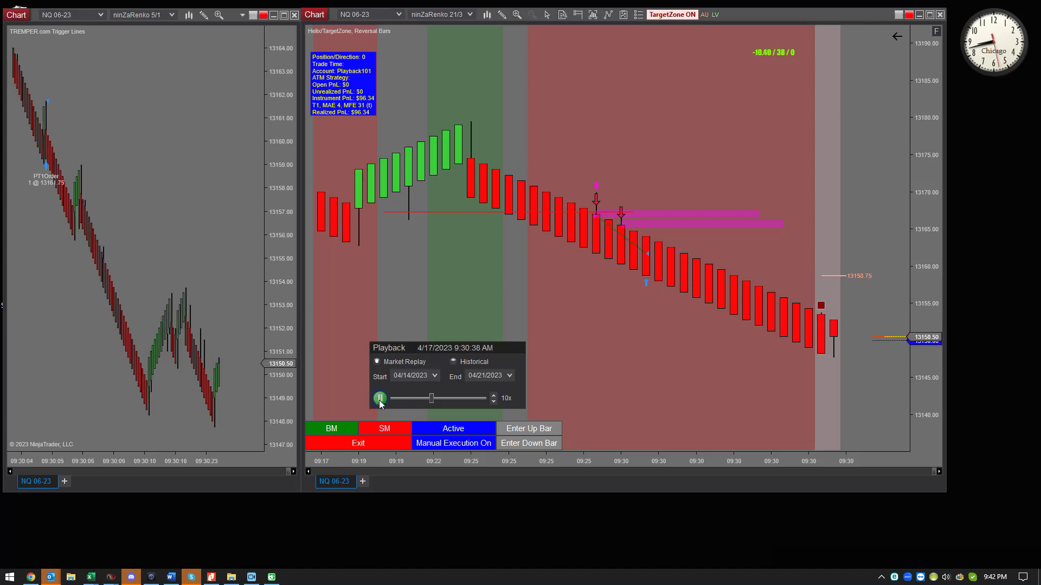
click(379, 399)
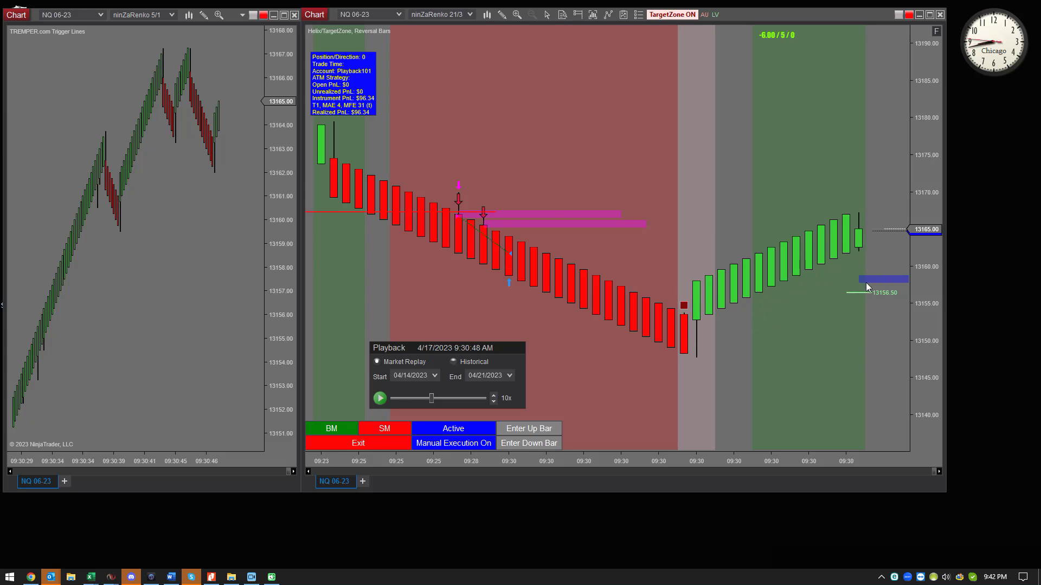
click(493, 402)
- Replay at 4x until 9:31:03, pause, and arm a long entry on an up bar
click(380, 399)
click(493, 395)
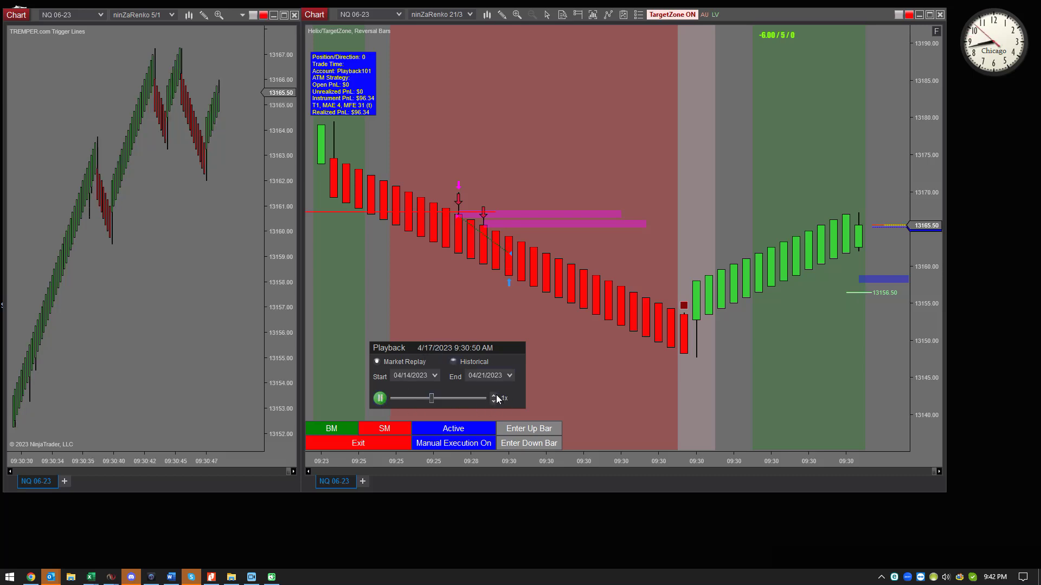
click(493, 395)
click(494, 395)
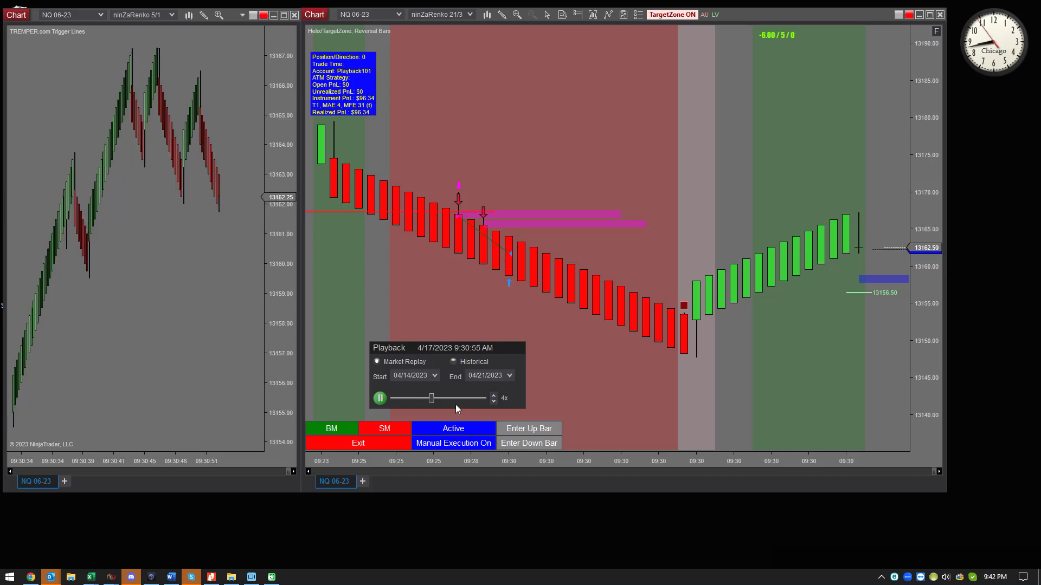
click(384, 401)
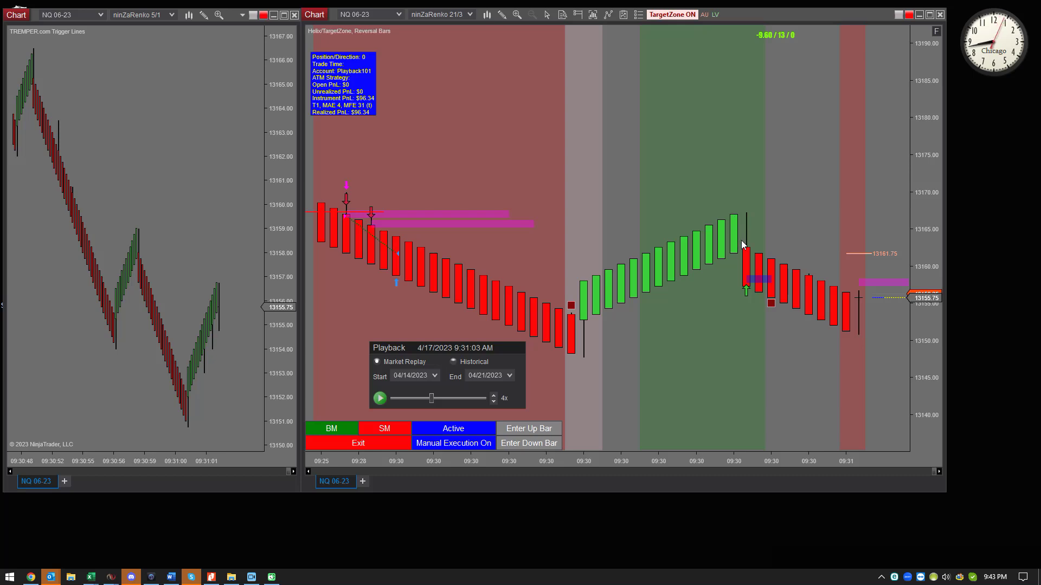
click(538, 429)
- Place the long entry on the red pullback bar and replay at 1x until 9:31:16
click(745, 288)
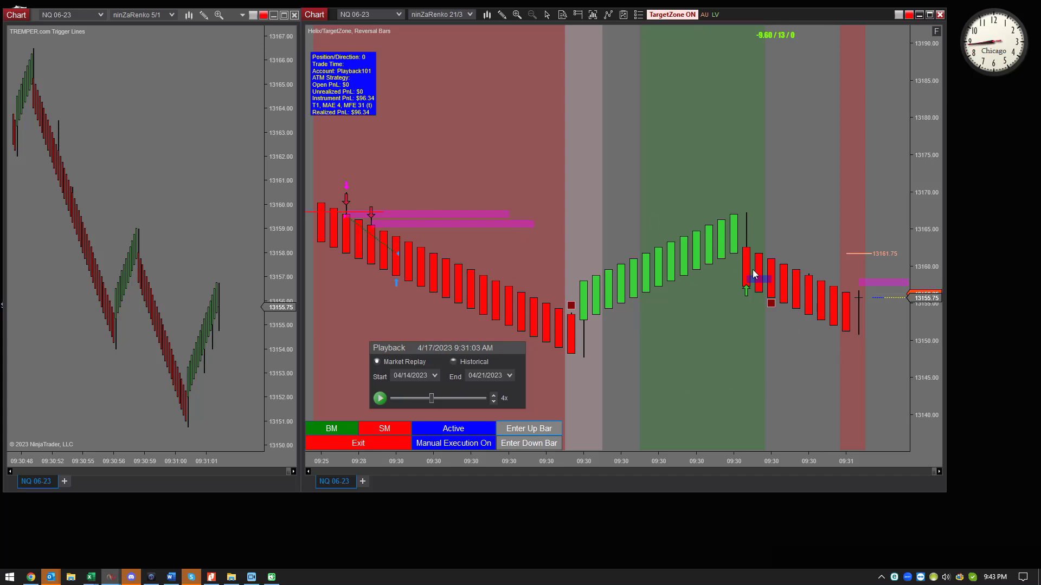
click(494, 401)
click(494, 402)
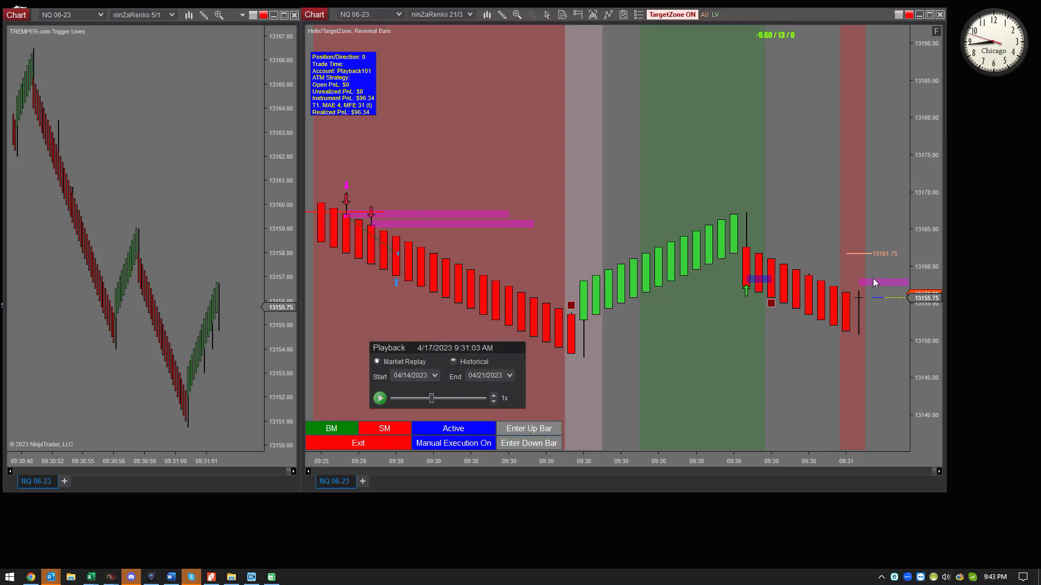
click(380, 399)
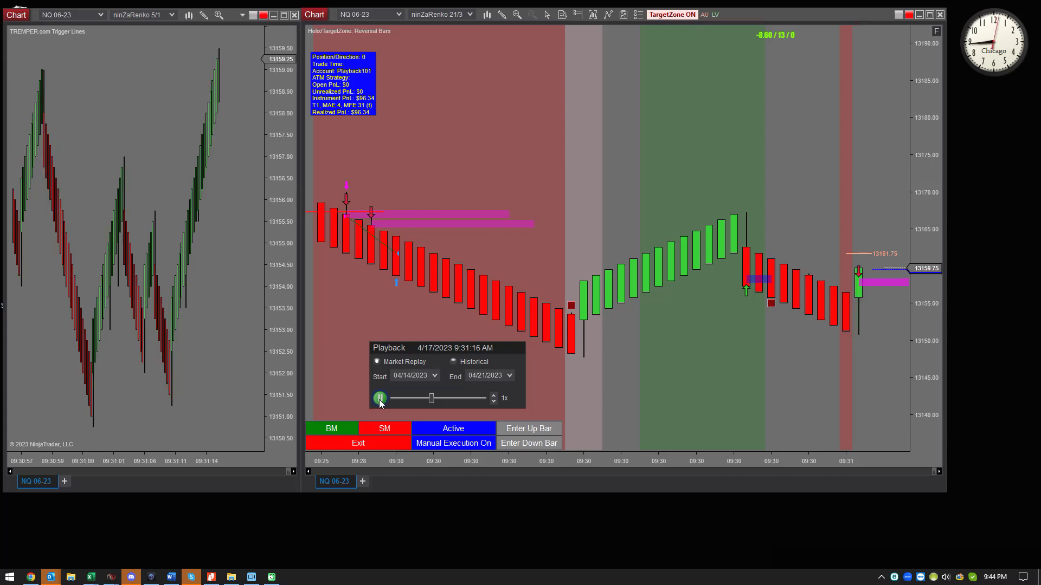
click(380, 398)
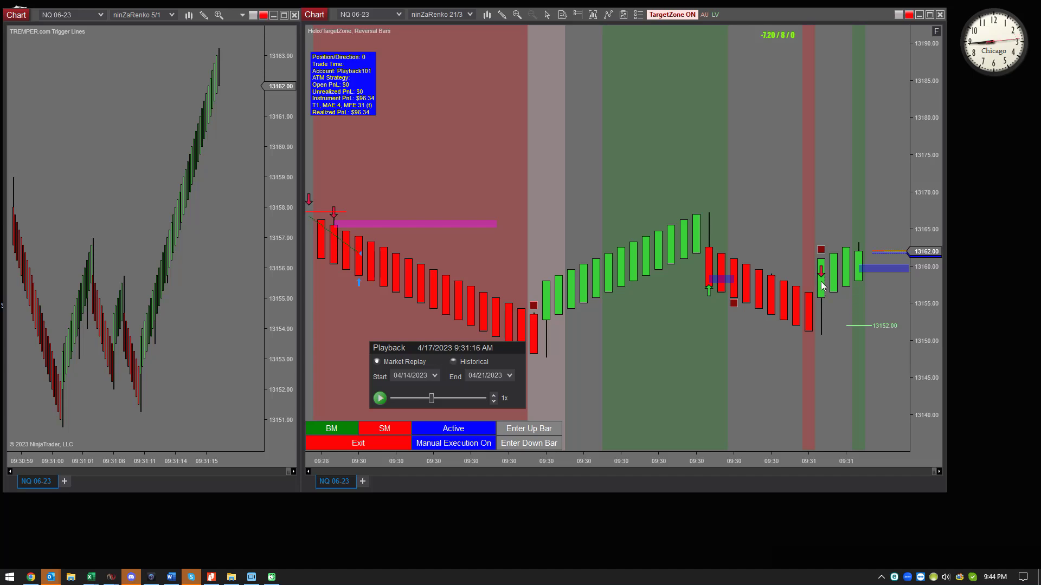
- Arm and cancel a down-bar short entry, then arm and cancel an up-bar long entry
click(535, 443)
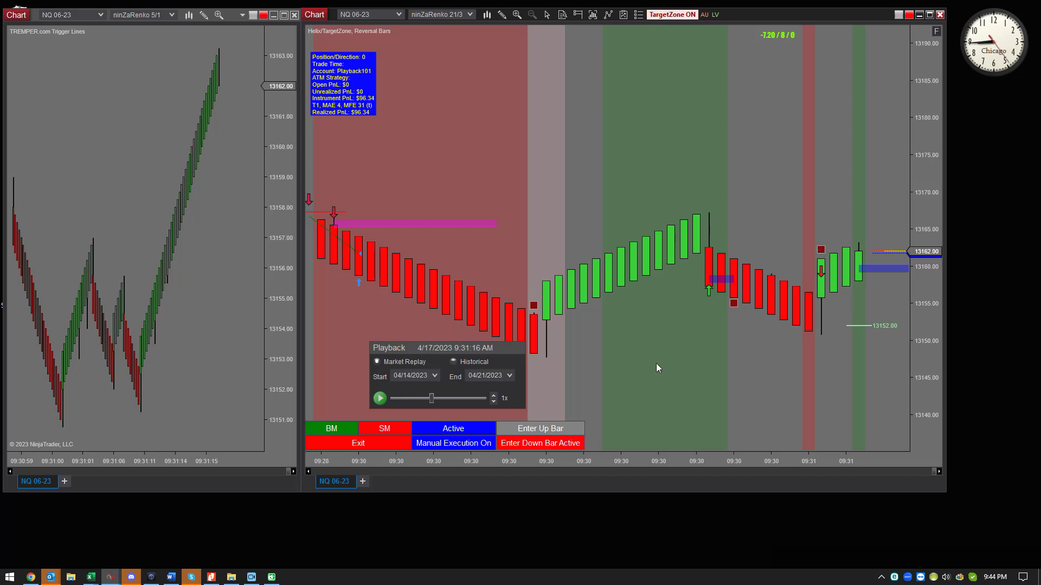
click(570, 442)
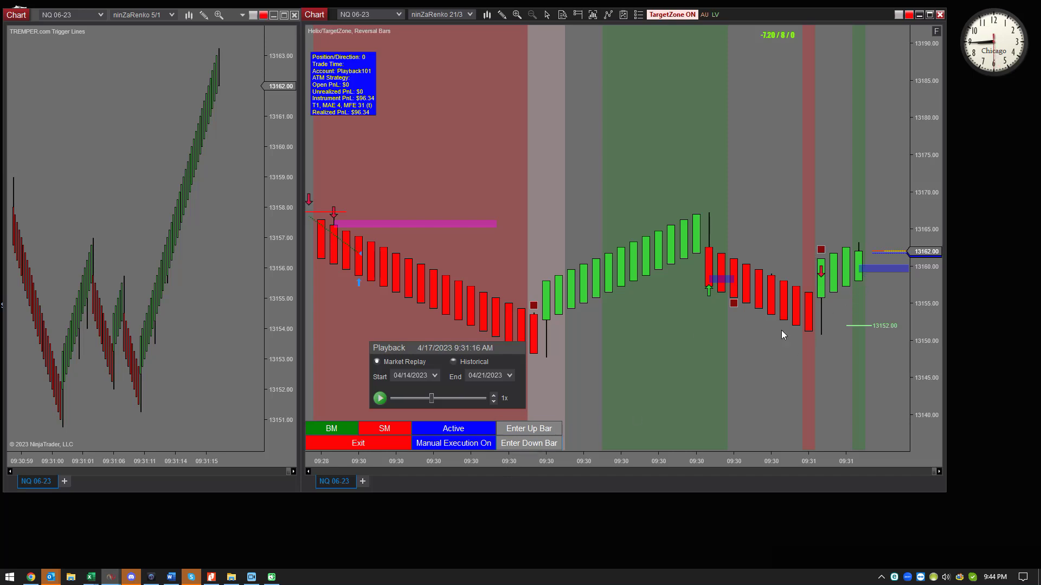
click(539, 431)
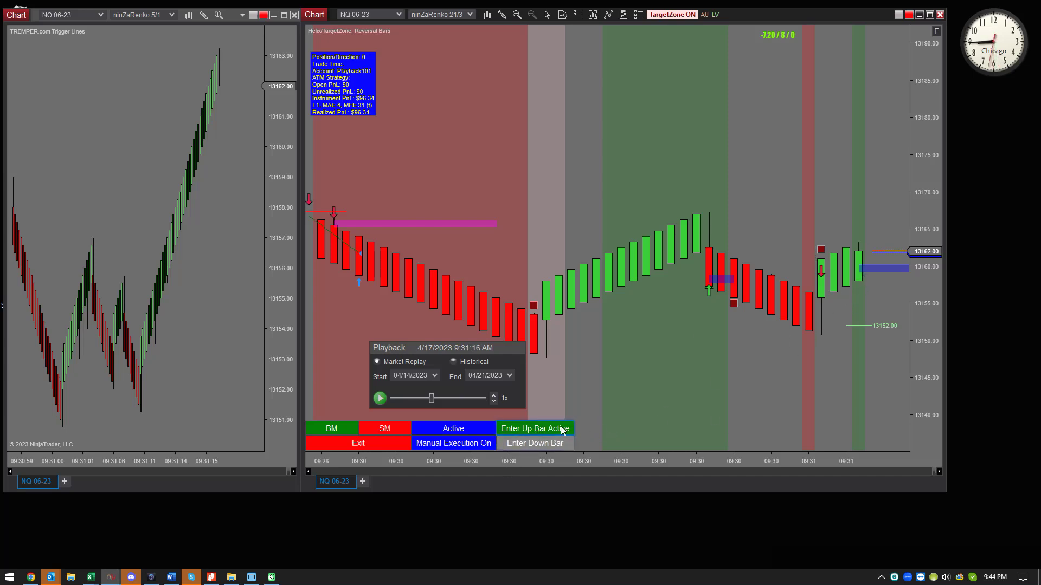
click(534, 429)
- Resume the replay, re-arm the up-bar long entry, and pause at 9:31:25
click(379, 399)
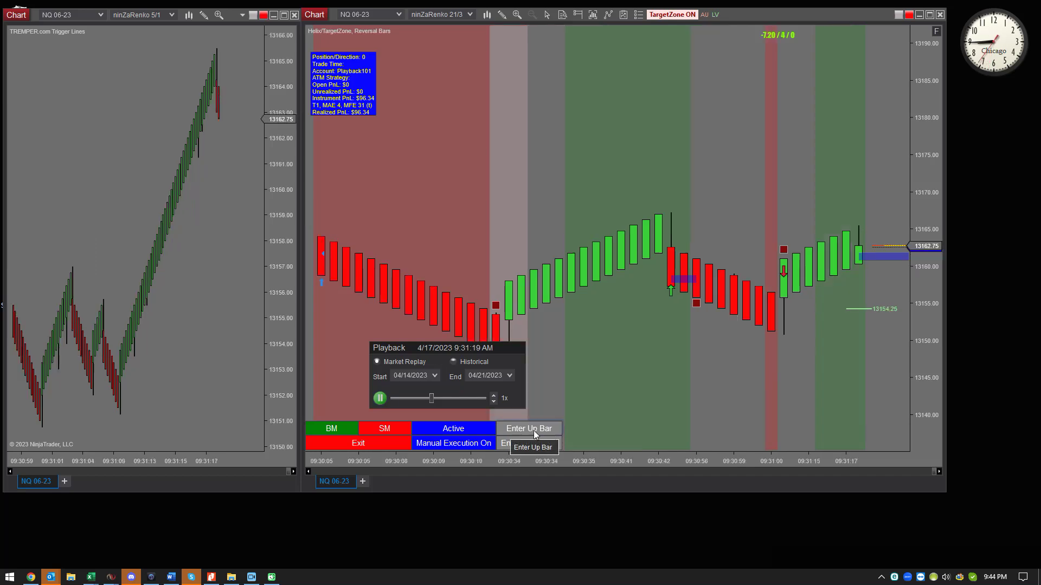
click(533, 430)
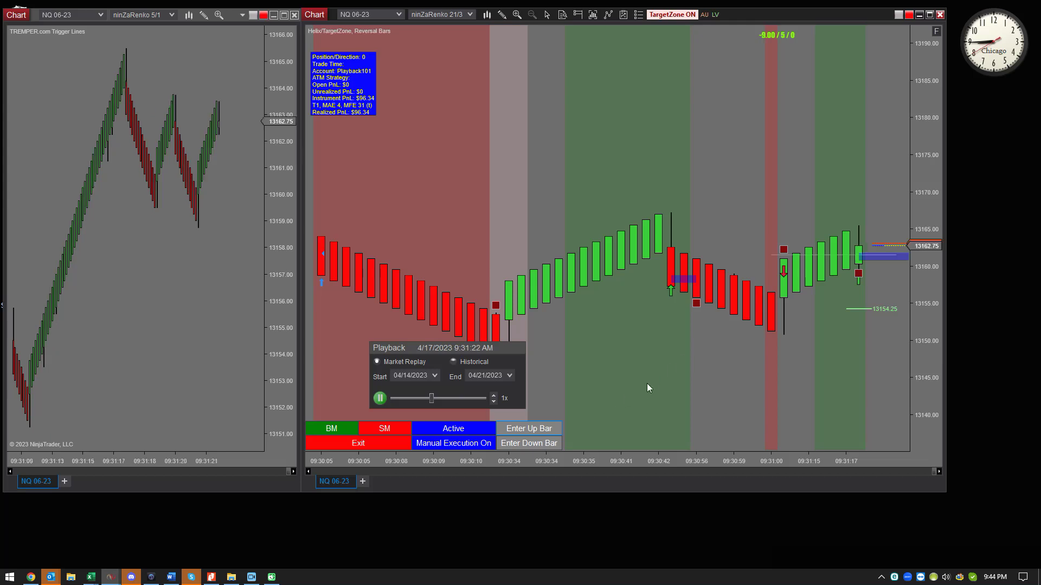
click(380, 398)
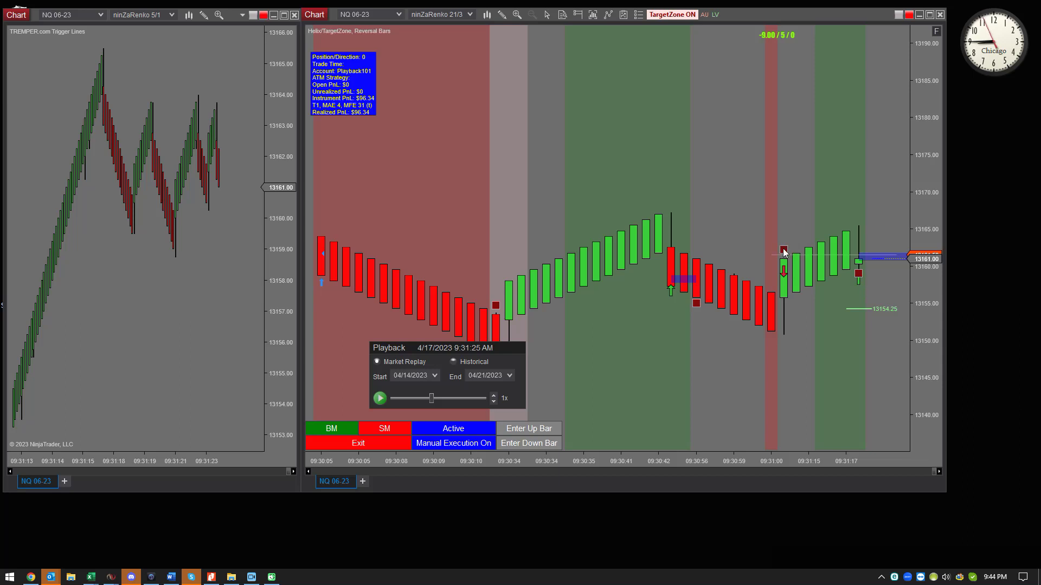
- Arm the up-bar long entry and replay until 9:31:33 as price drops to 13154.50
click(549, 438)
click(379, 399)
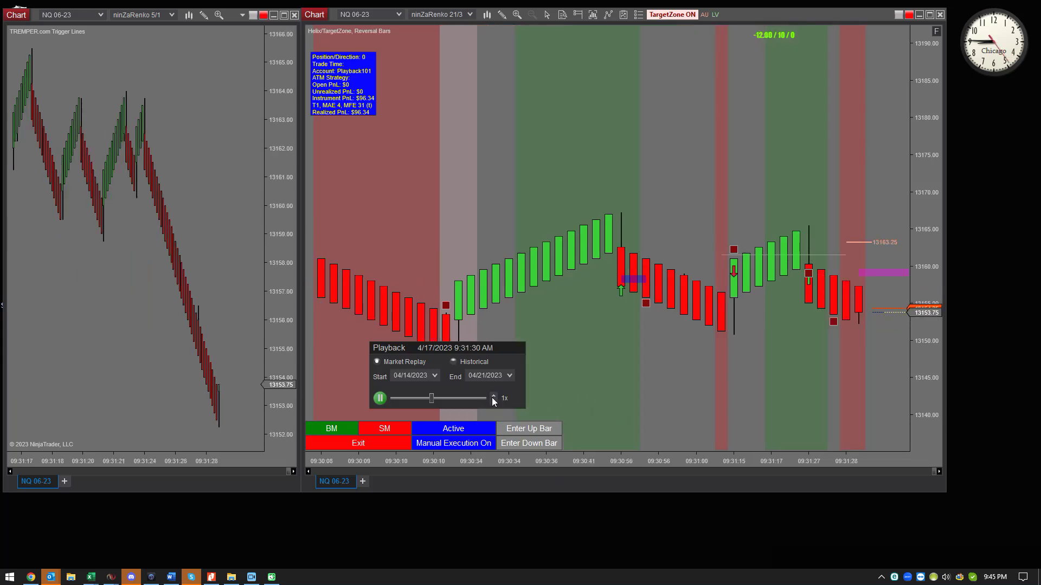
click(380, 401)
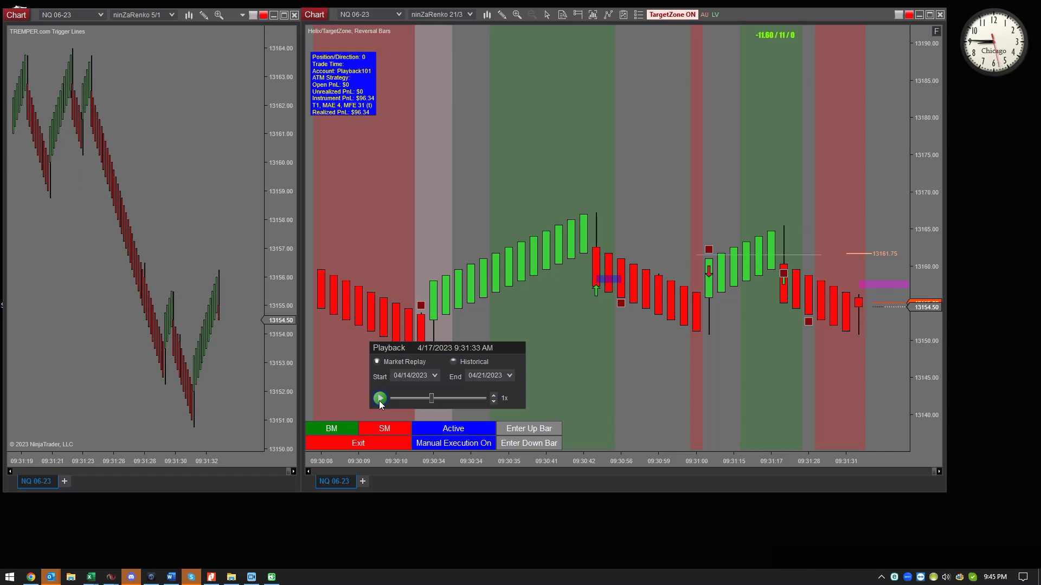